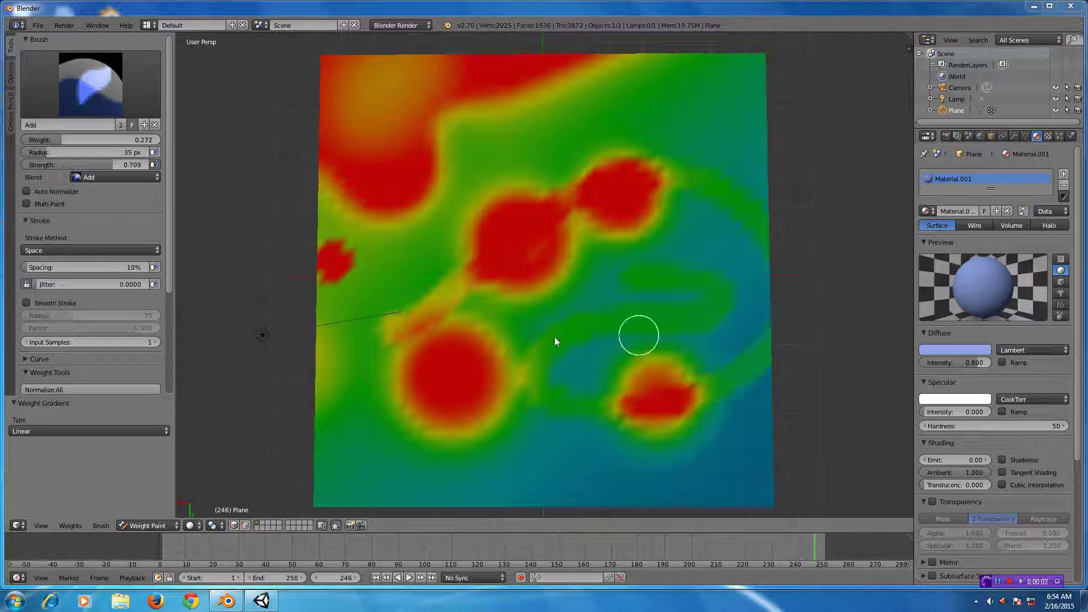
Paint extra weight down the left side, subtract the upper-left red weight, then return to Object Mode.
middle_click_drag(542, 437, 539, 419)
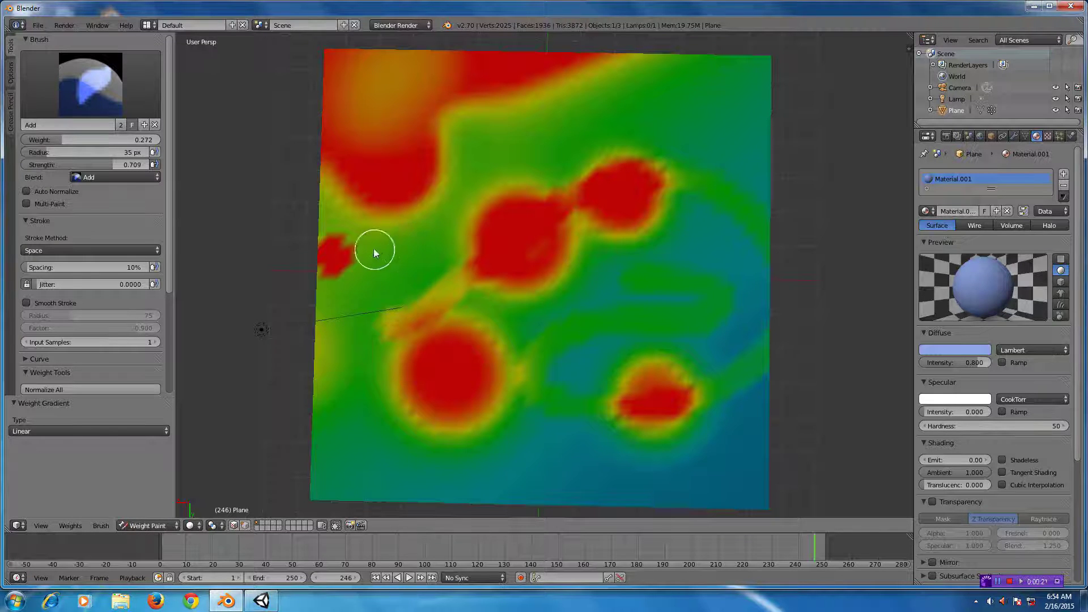
mouse_move(365, 282)
left_mouse_down()
mouse_move(308, 434)
mouse_move(338, 468)
mouse_move(399, 464)
left_mouse_up()
left_click(86, 86)
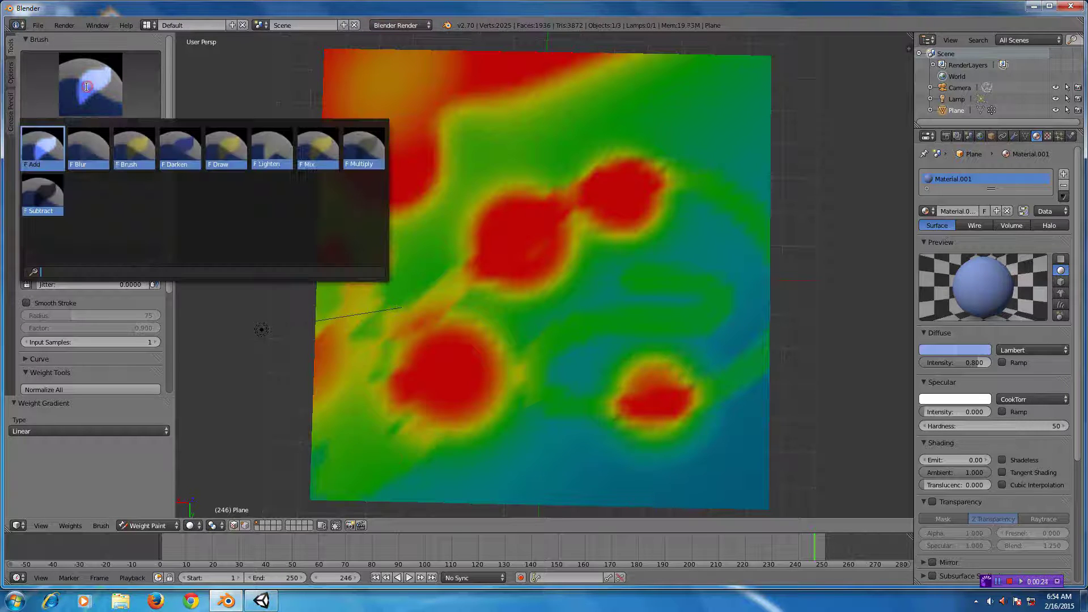
left_click(43, 195)
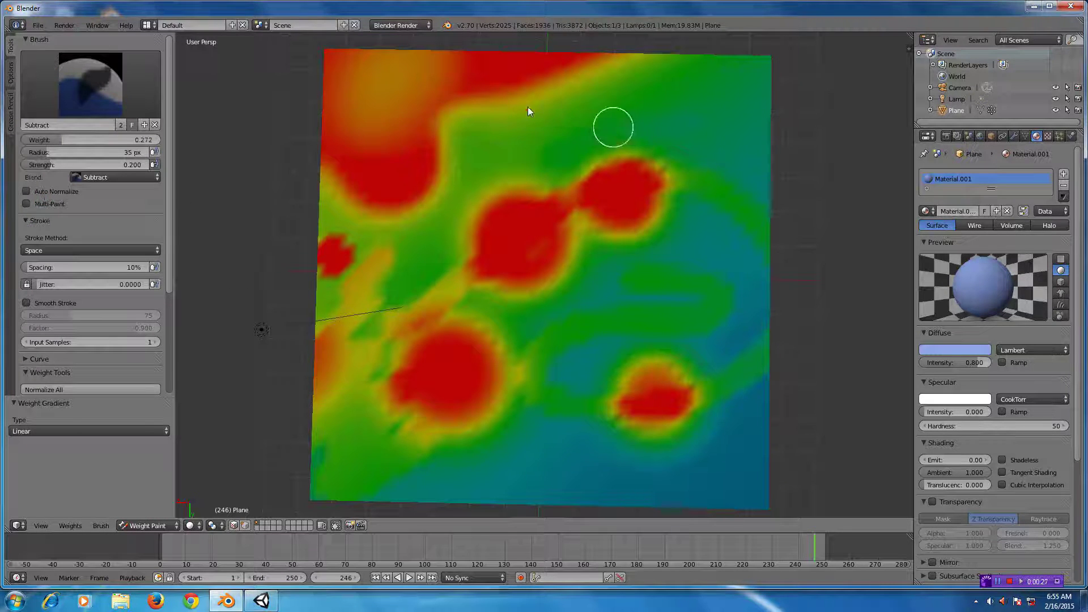
mouse_move(384, 168)
left_mouse_down()
mouse_move(428, 142)
mouse_move(366, 122)
left_mouse_up()
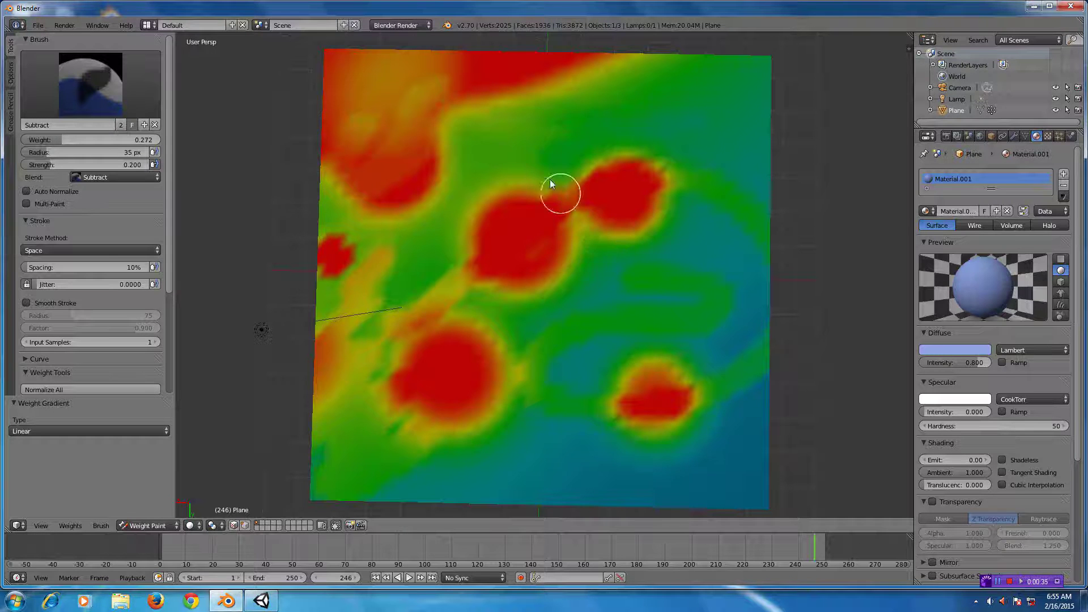
scroll(533, 159, "down", 1)
scroll(534, 158, "up", 2)
middle_click_drag(522, 170, 540, 193)
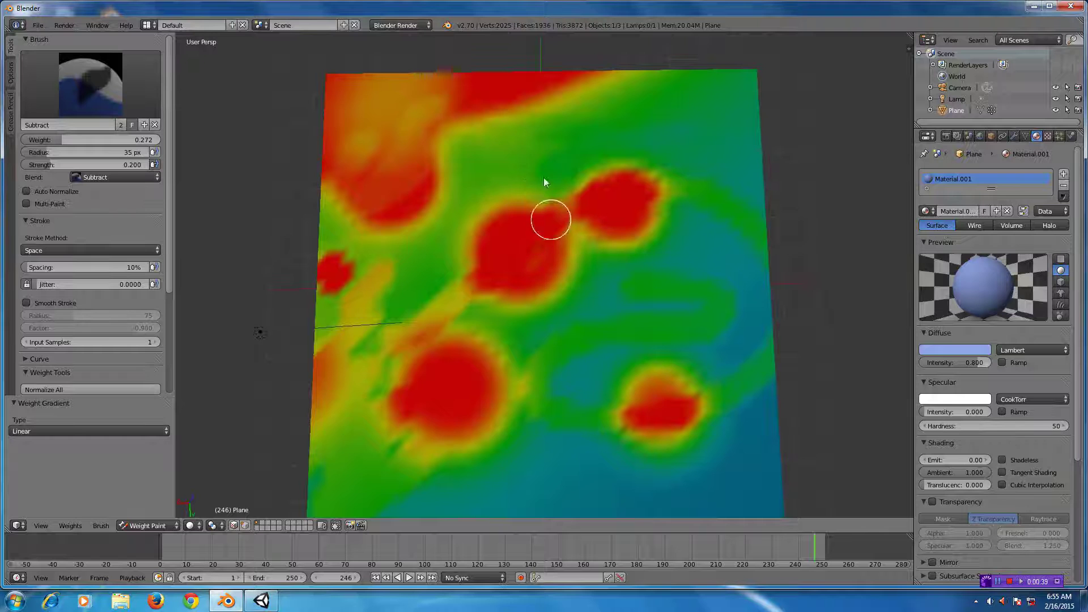
left_click_drag(530, 398, 524, 364)
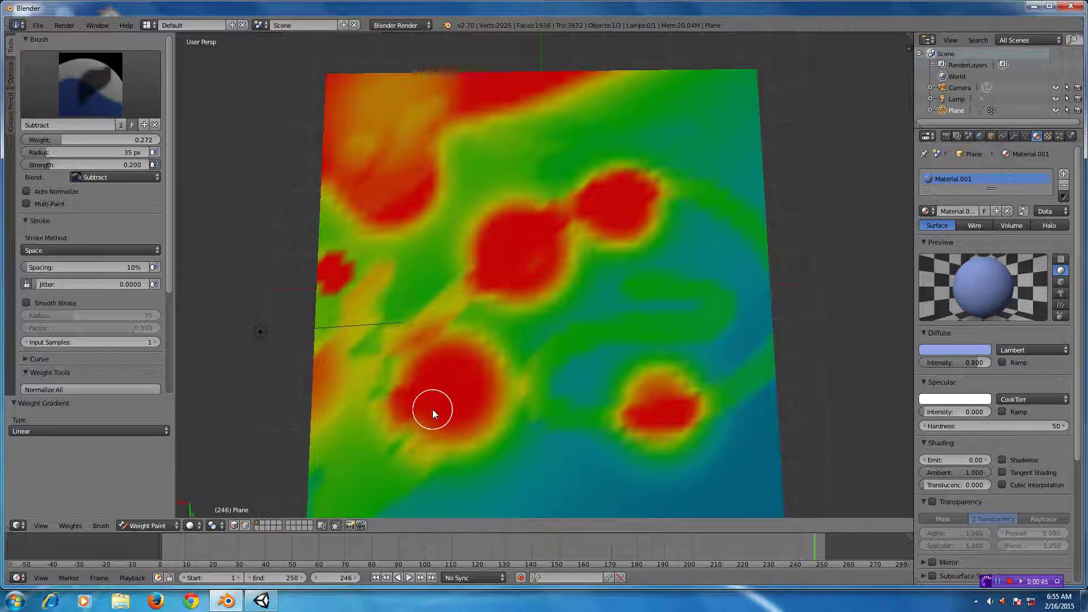
key("ctrl+Tab")
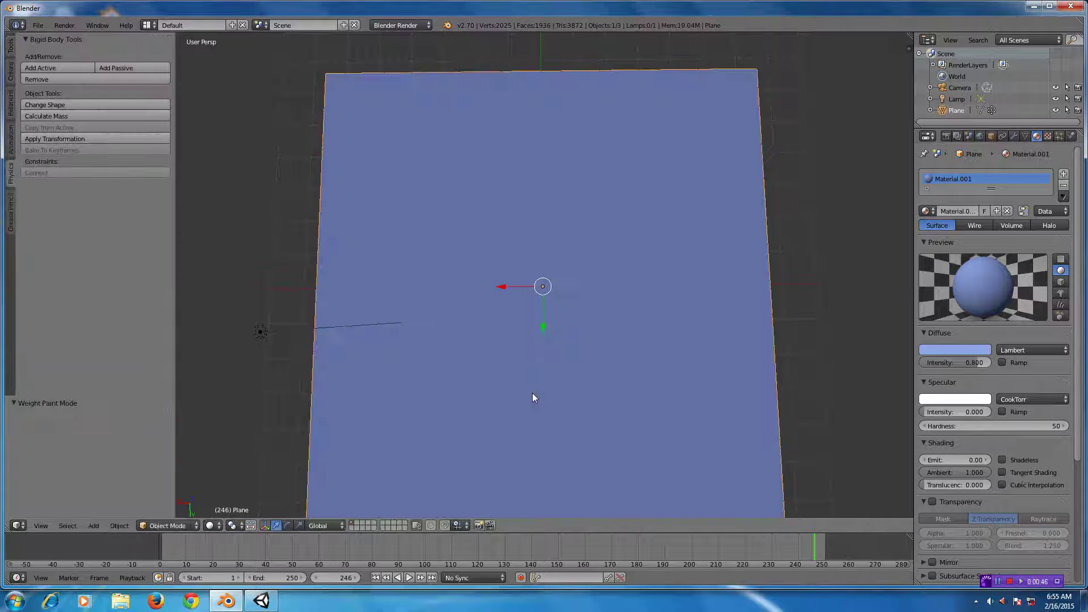
Show the plane's Object Data vertex group 'Group' and enter Edit Mode with all vertices.
left_click(1025, 136)
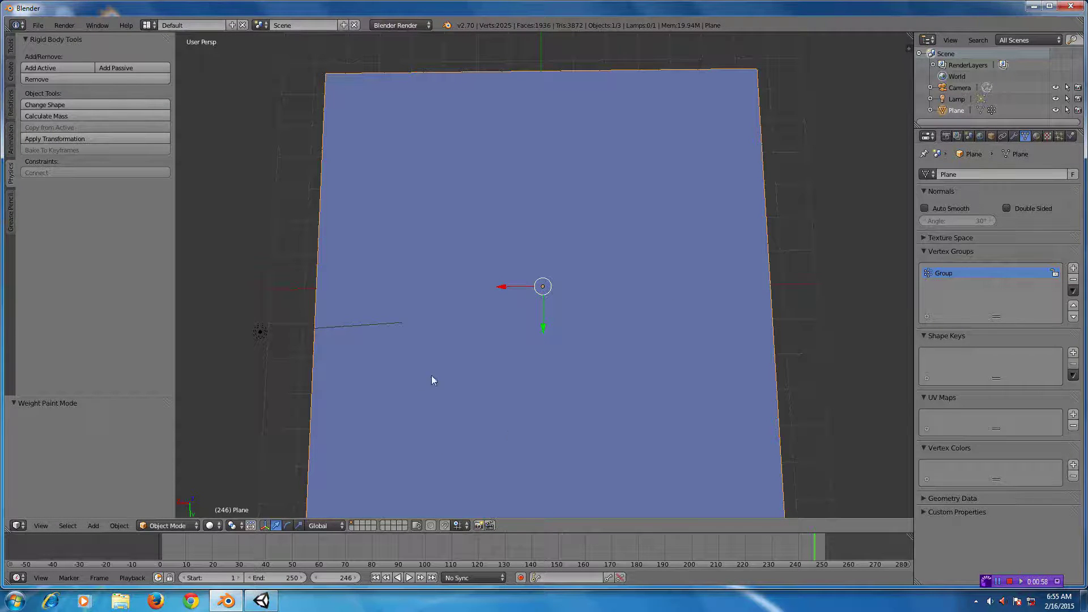
key("Tab")
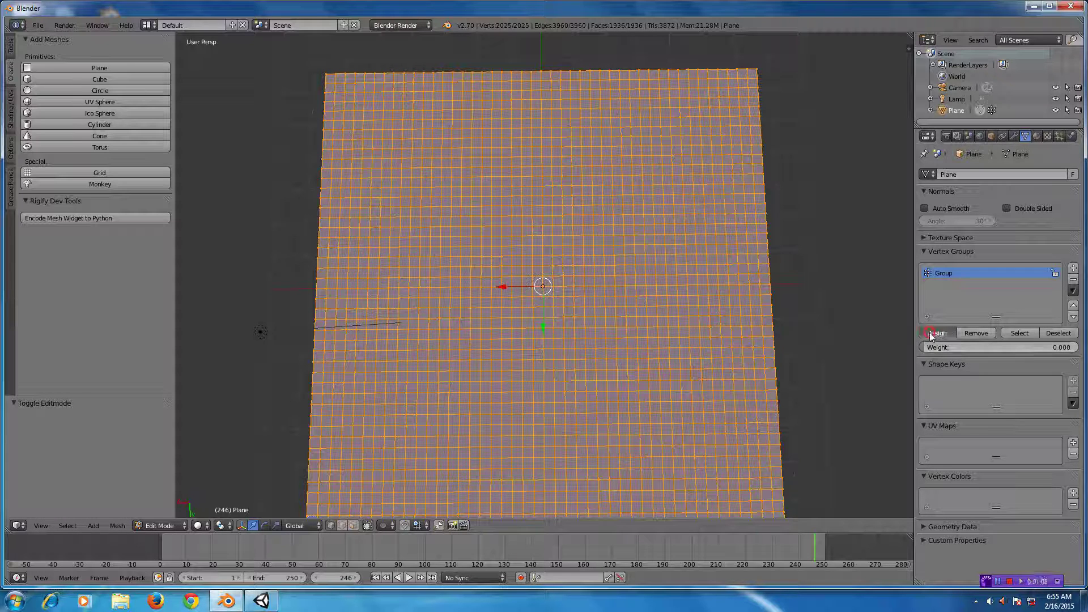
Switch the plane to Weight Paint mode and select the Add brush.
left_click(159, 526)
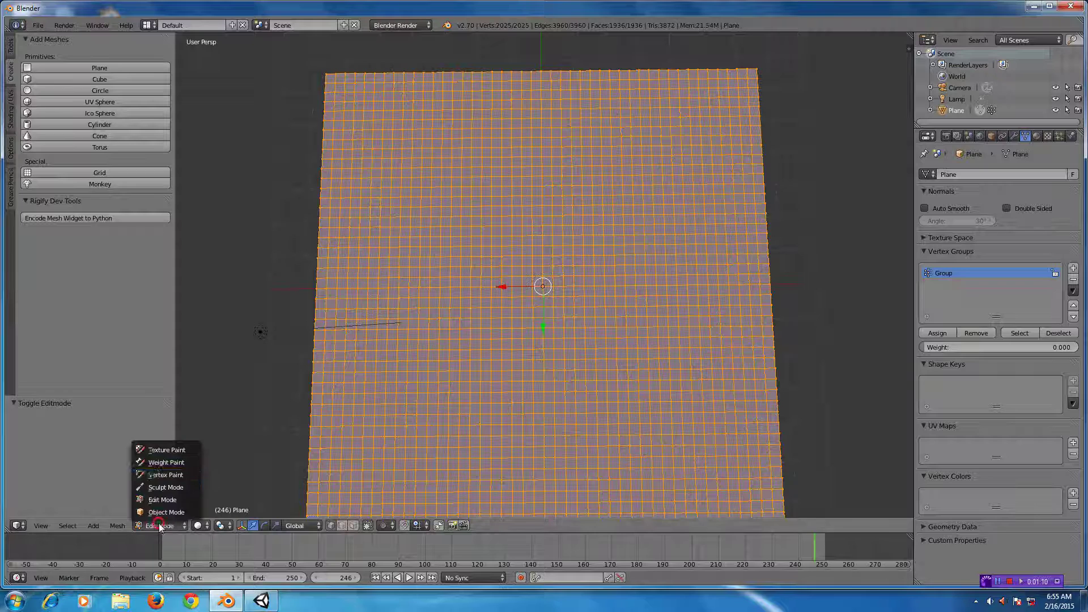
left_click(158, 462)
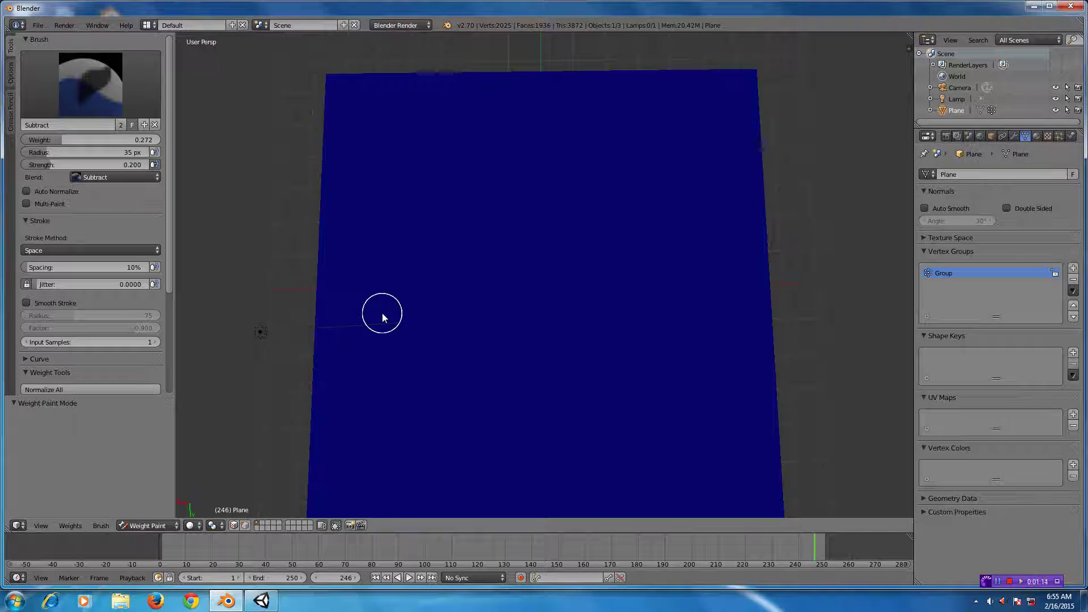
left_click(91, 84)
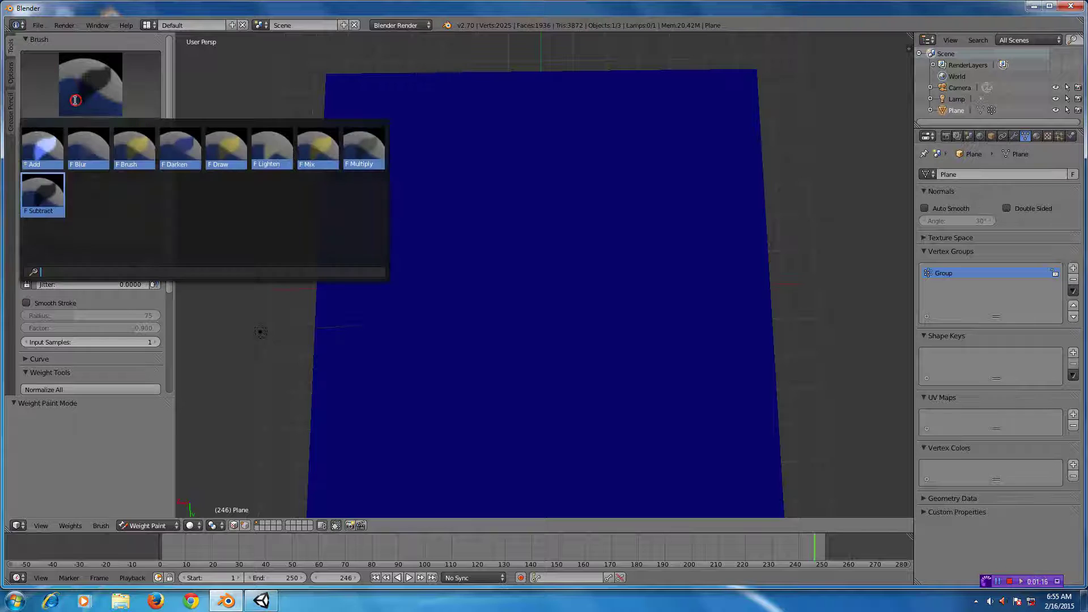
left_click(43, 147)
Paint a light e-shaped spiral of weight in the upper-left, then return to Object Mode.
mouse_move(415, 164)
left_mouse_down()
mouse_move(390, 221)
mouse_move(443, 227)
mouse_move(467, 205)
mouse_move(475, 160)
left_mouse_up()
mouse_move(401, 122)
left_mouse_down()
mouse_move(367, 143)
mouse_move(350, 232)
mouse_move(379, 290)
mouse_move(446, 298)
mouse_move(476, 286)
left_mouse_up()
scroll(499, 306, "down", 1)
key("Tab")
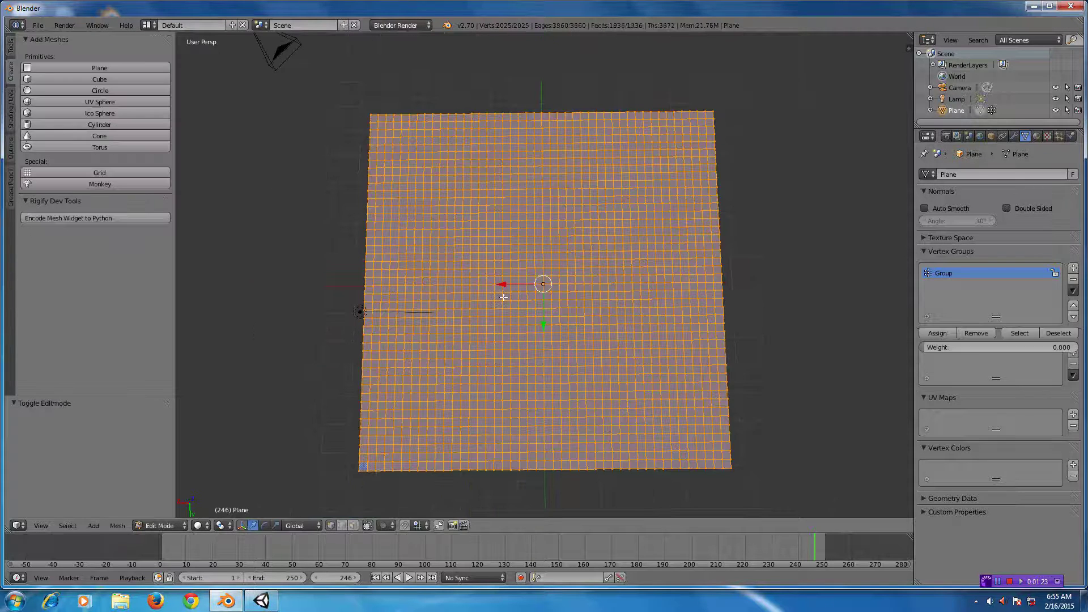
key("Tab")
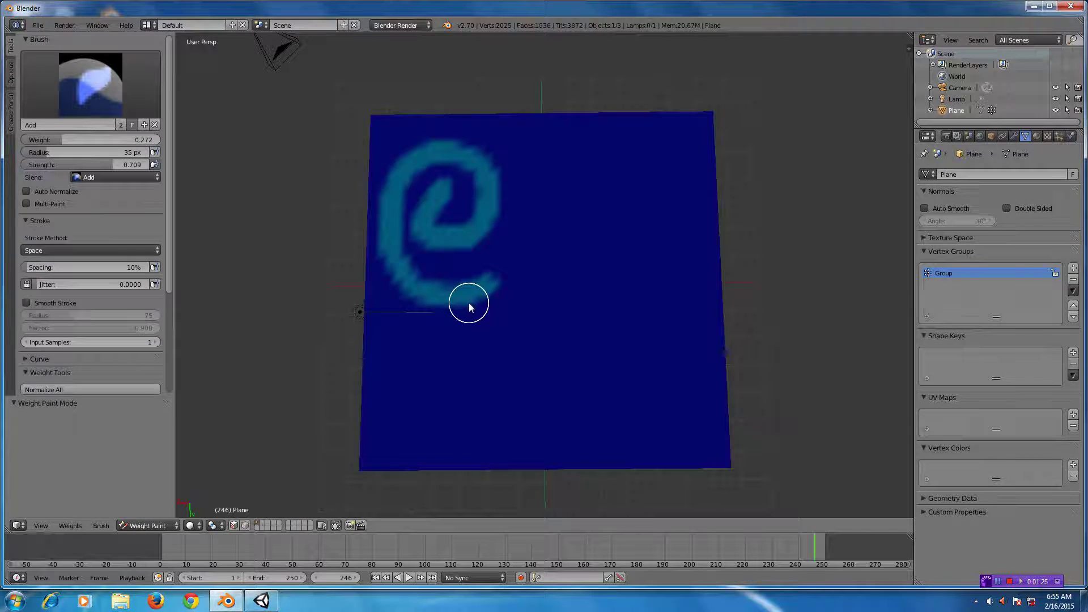
left_click(146, 525)
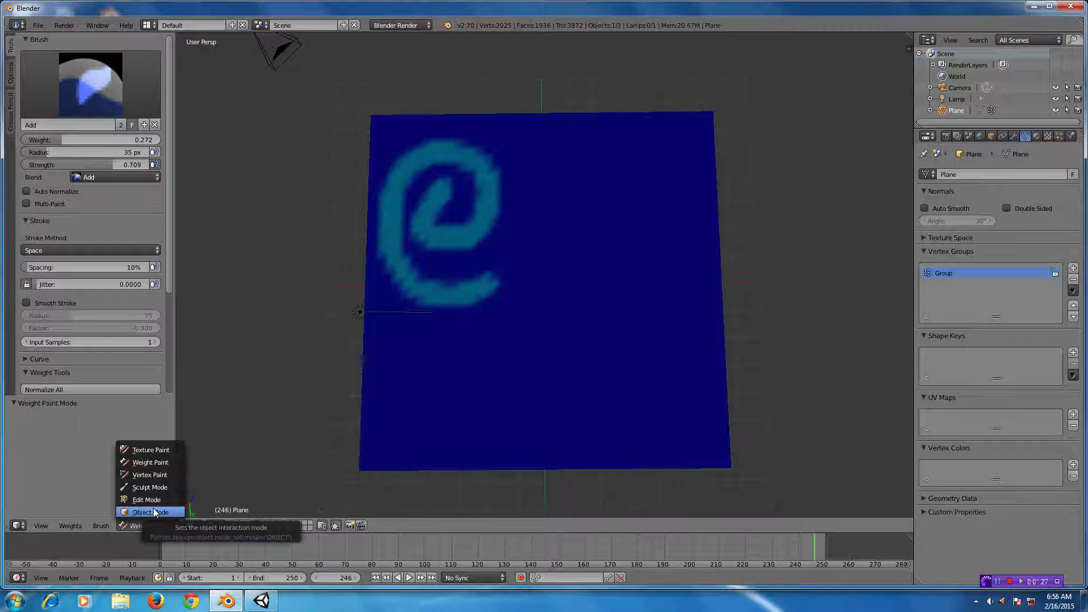
left_click(153, 512)
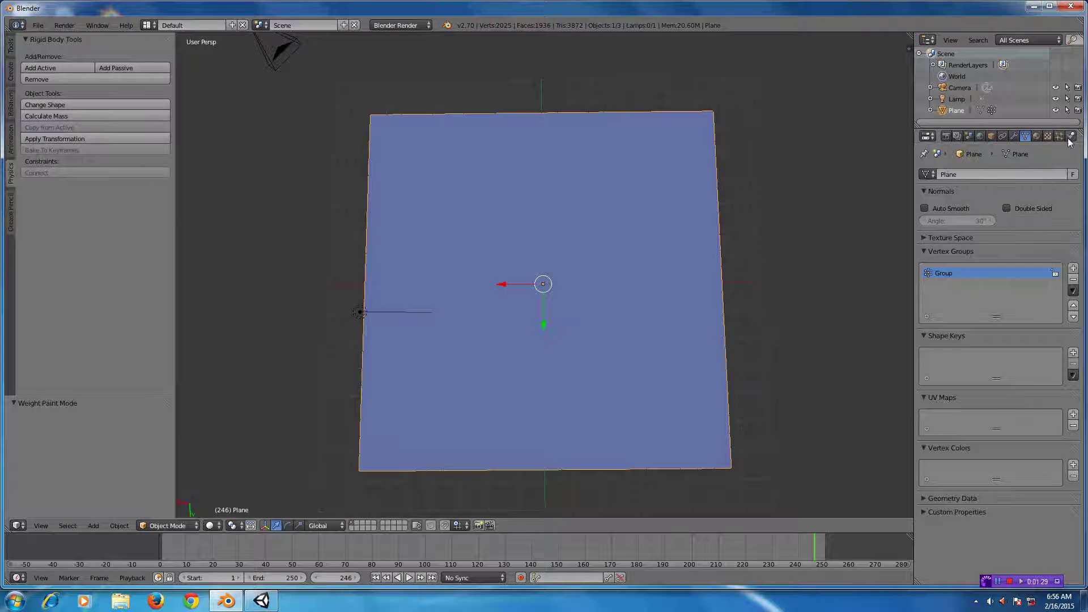
Add a new particle system to the plane and set its type to Hair.
left_click(1070, 137)
left_click(1004, 207)
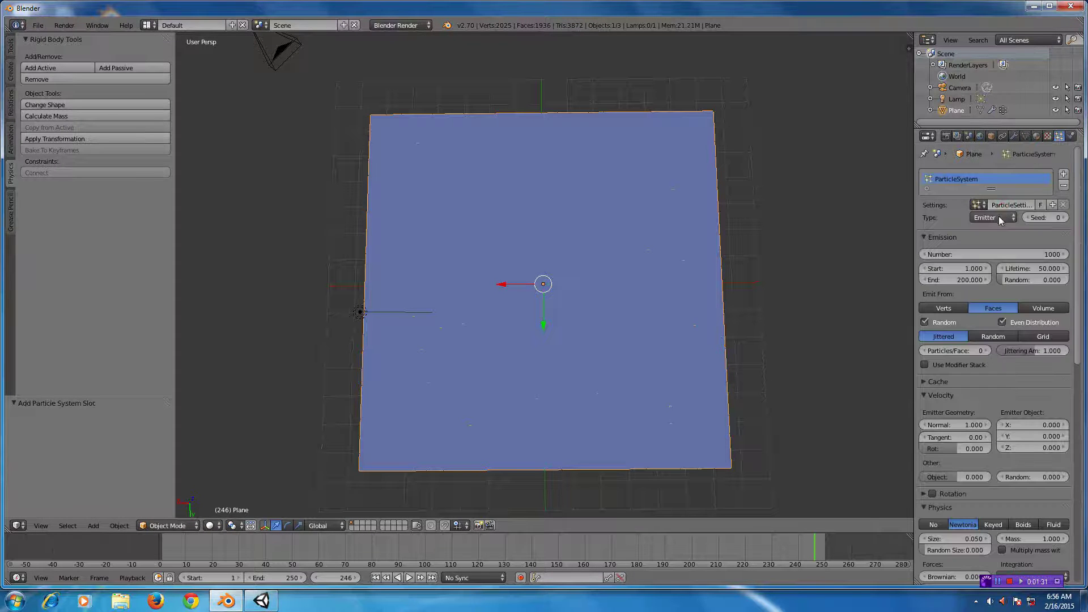
left_click(1000, 219)
left_click(986, 194)
Set the hair's Length vertex group to 'Group' so hair grows only on the spiral.
middle_click_drag(713, 302, 702, 239)
scroll(637, 284, "down", 3)
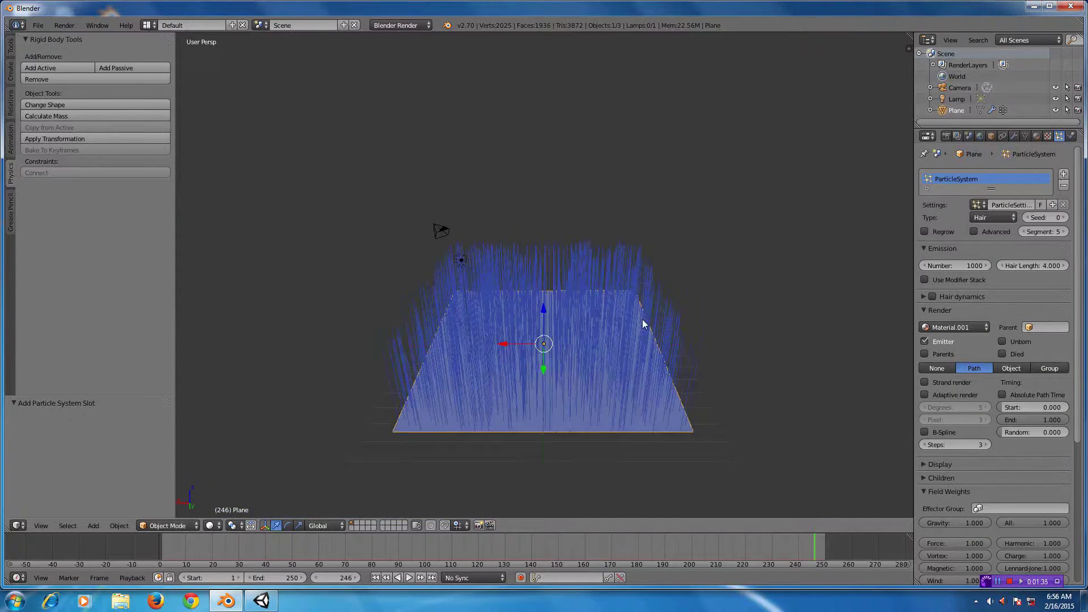
scroll(642, 323, "up", 4)
scroll(627, 342, "down", 1)
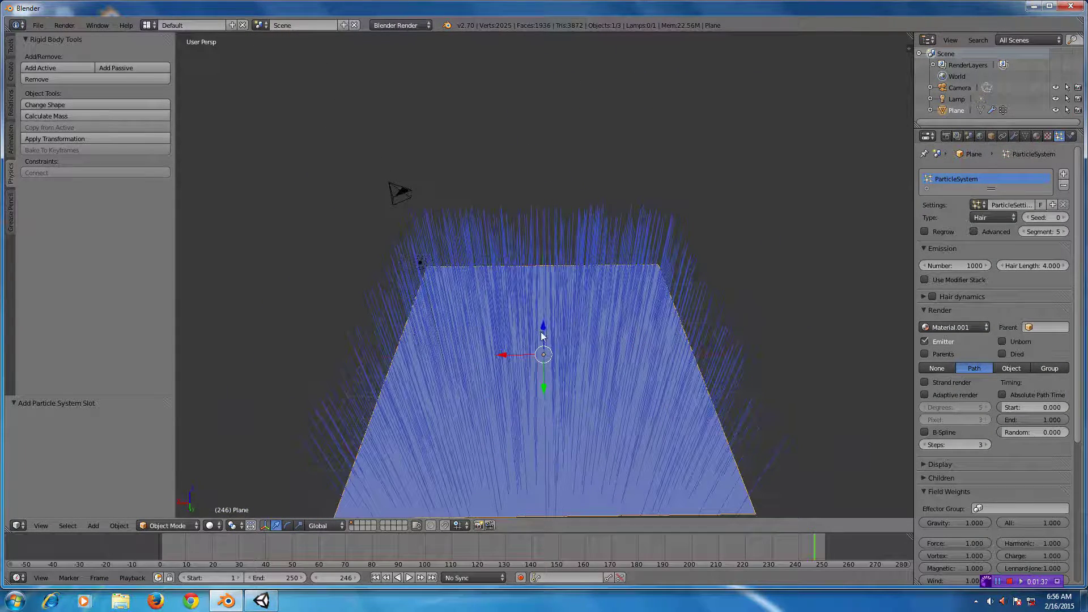
scroll(541, 335, "down", 1)
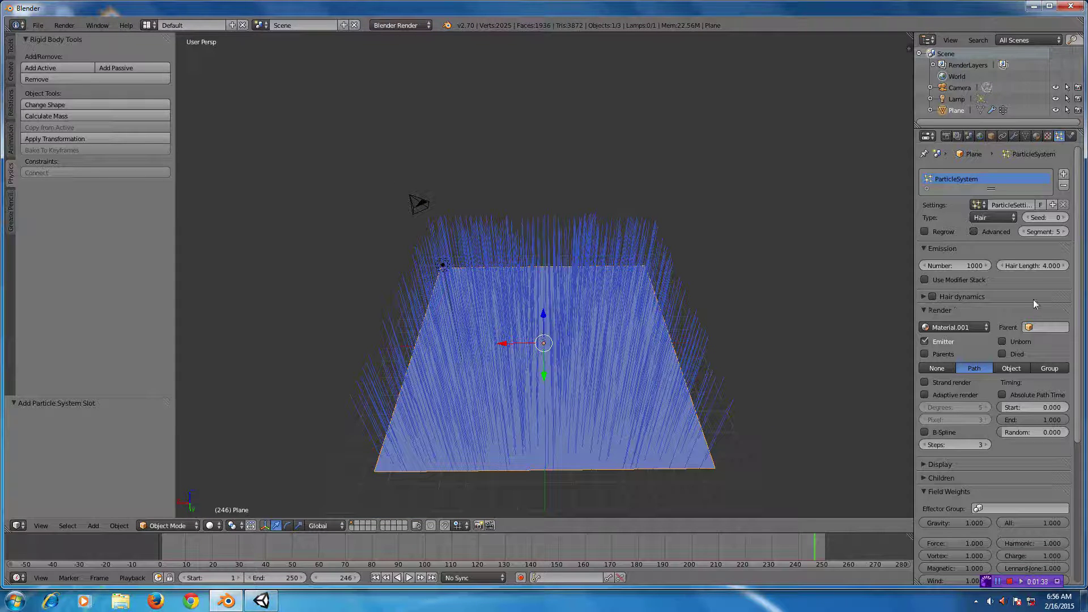
scroll(1005, 308, "down", 9)
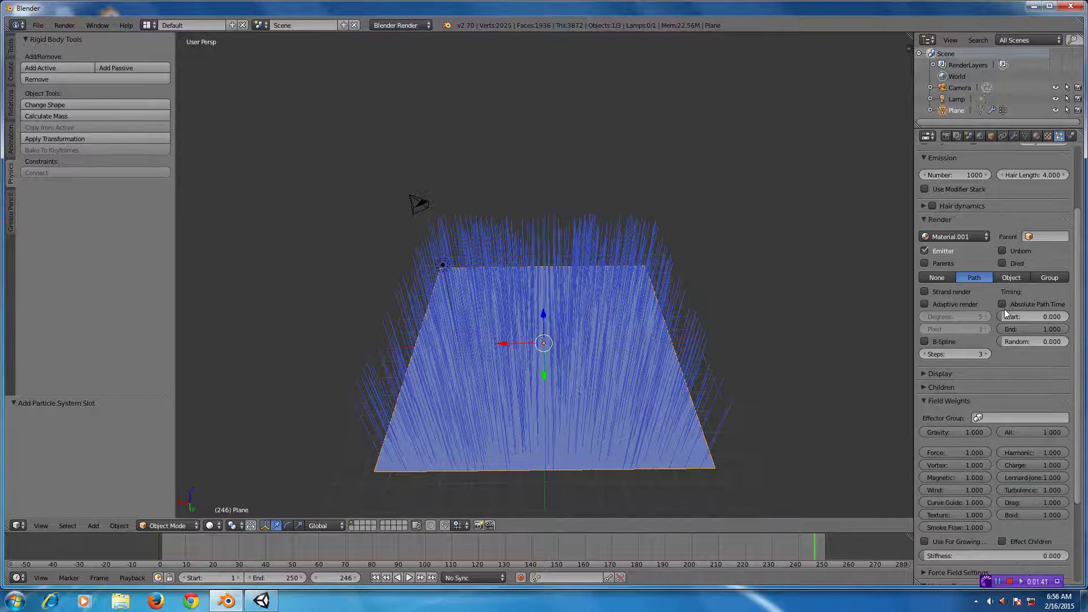
scroll(969, 379, "down", 1)
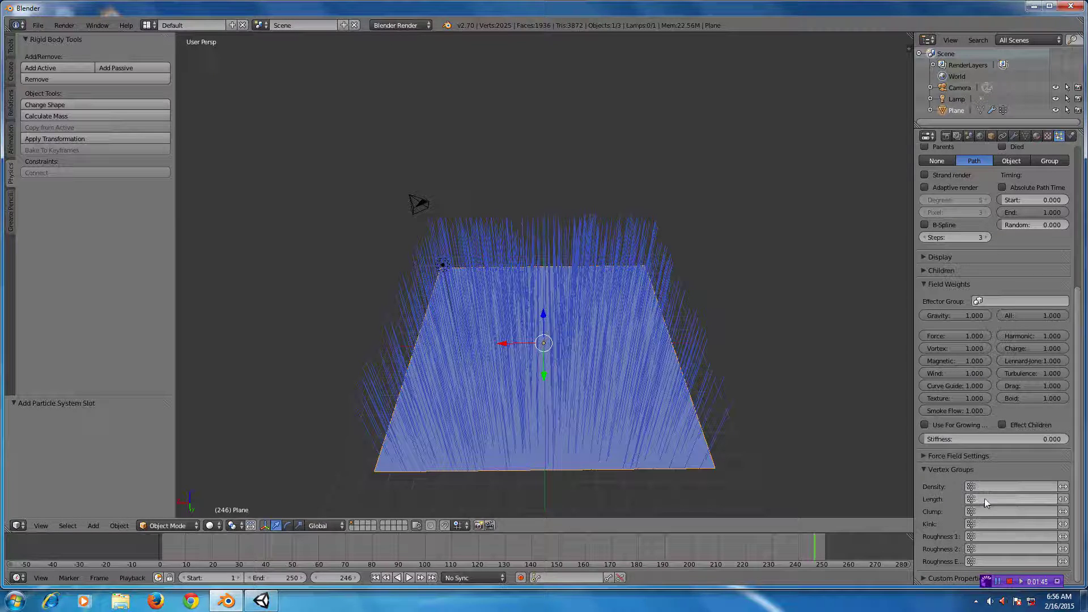
left_click(984, 498)
left_click(964, 384)
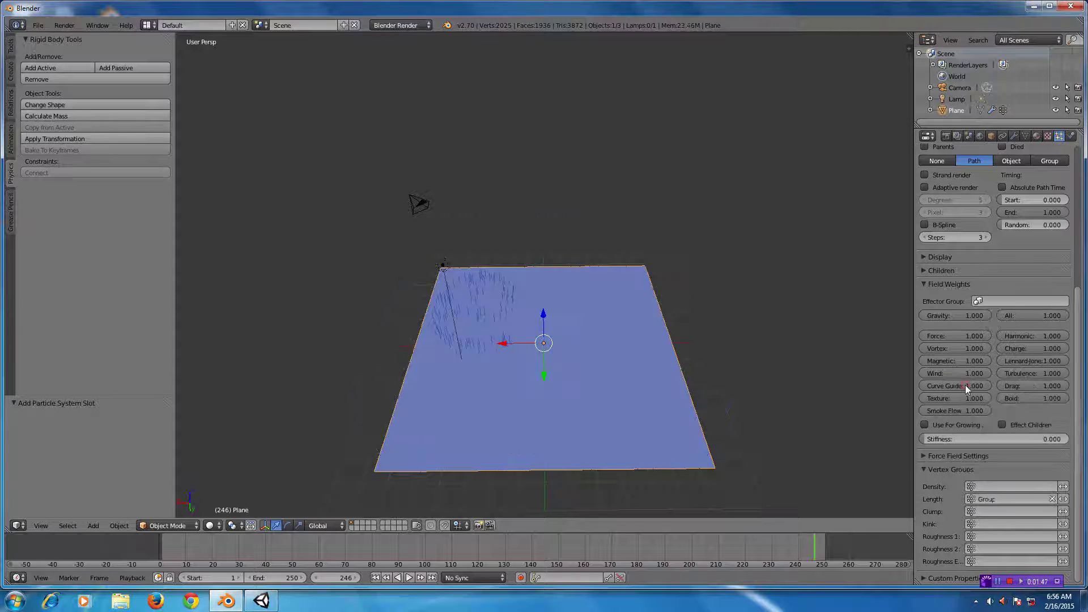
Delete the ParticleSystem slot from the plane's particle list, leaving it empty.
middle_click_drag(764, 432, 411, 443)
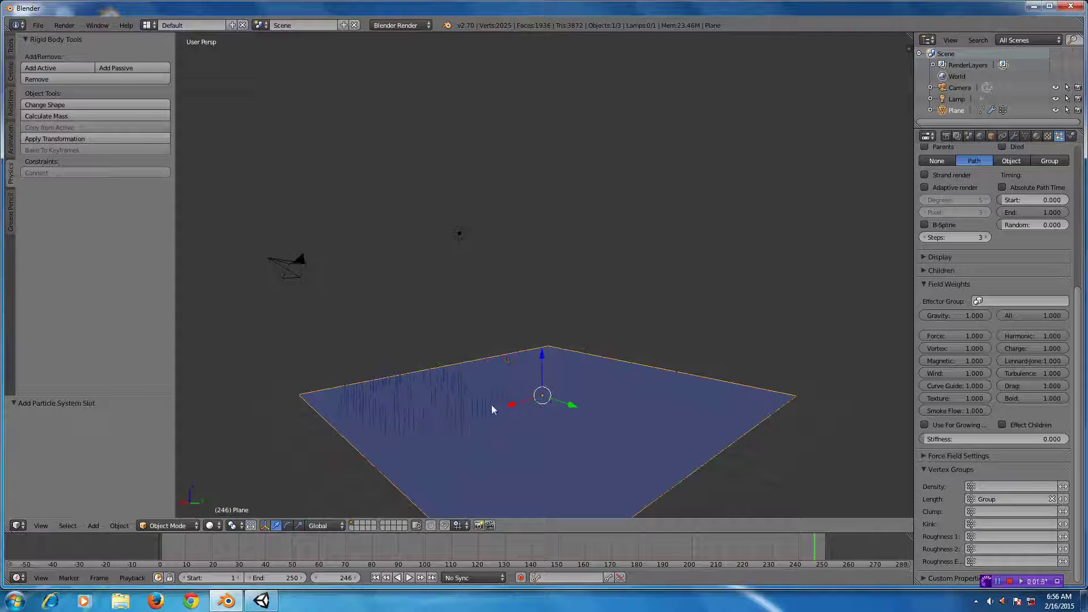
middle_click_drag(705, 431, 649, 499)
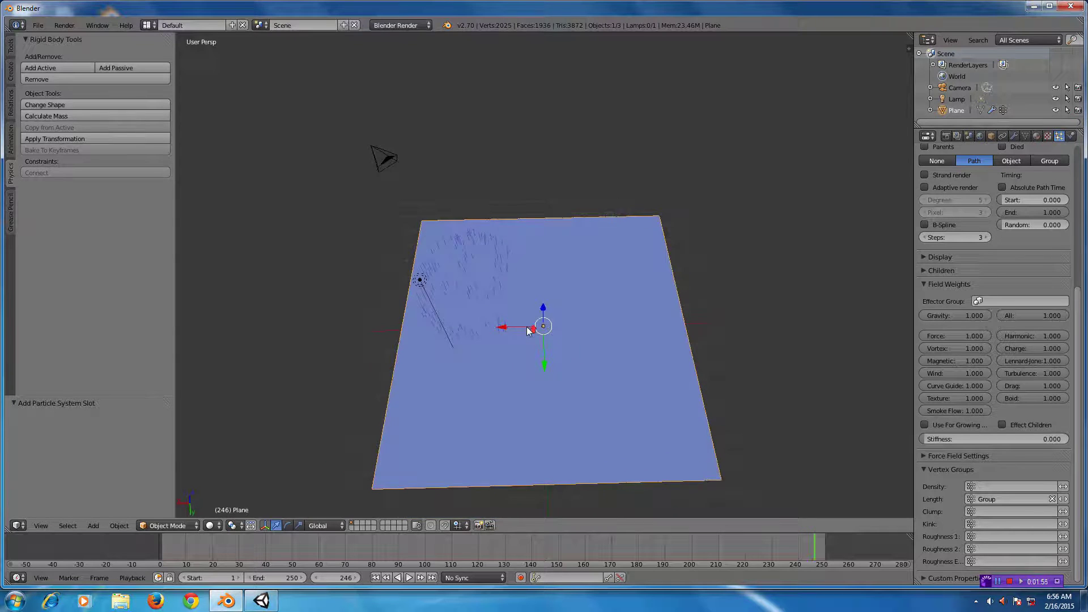
scroll(526, 327, "up", 3)
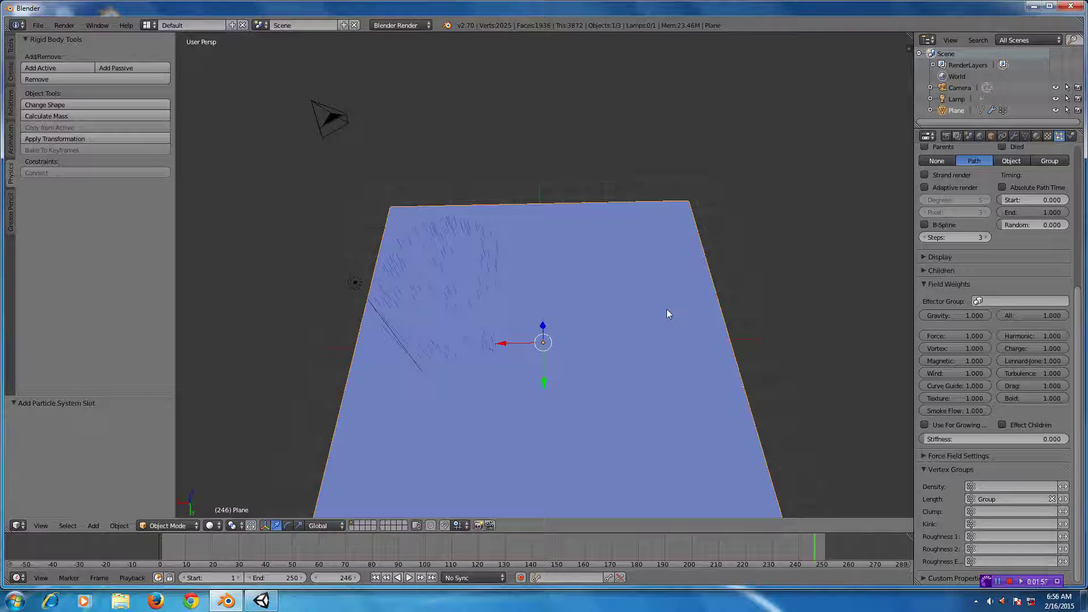
scroll(691, 321, "down", 2)
scroll(649, 343, "up", 2)
left_click(649, 341)
middle_click_drag(552, 354, 604, 257, "shift")
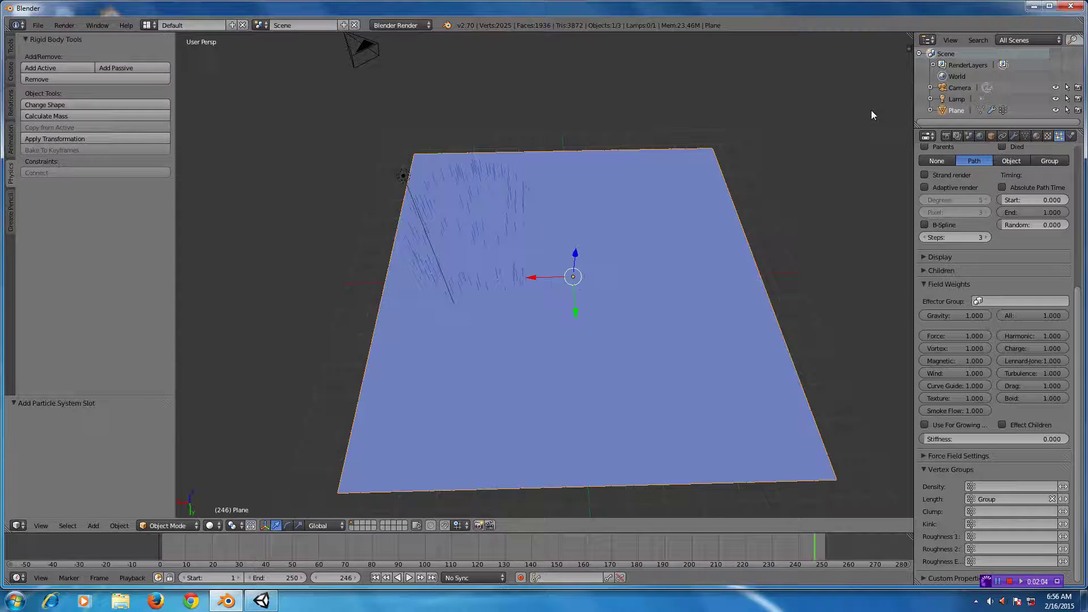
scroll(1015, 277, "up", 8)
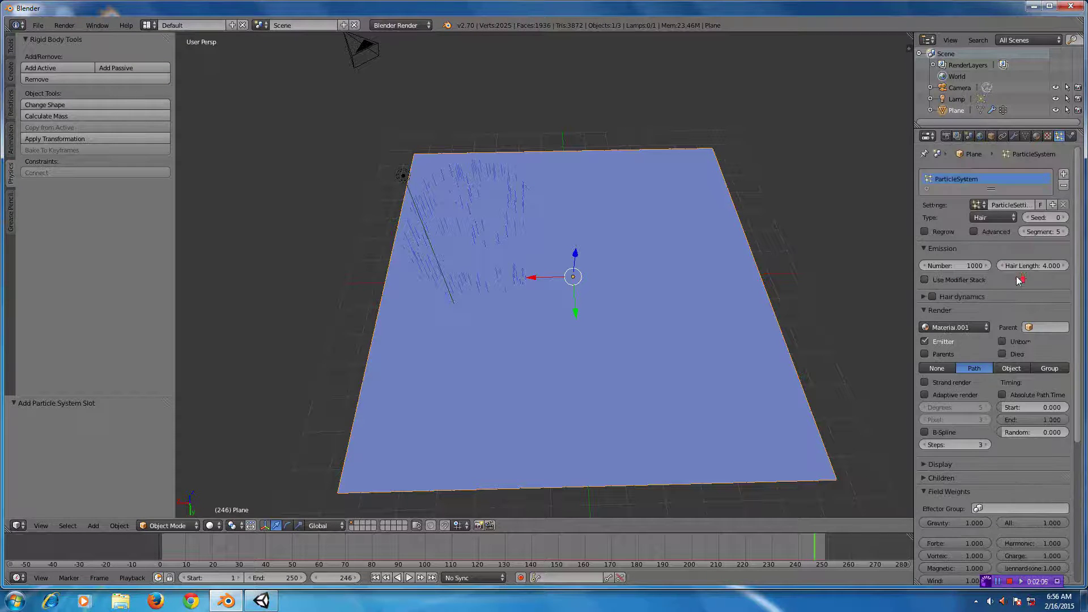
left_click(1063, 186)
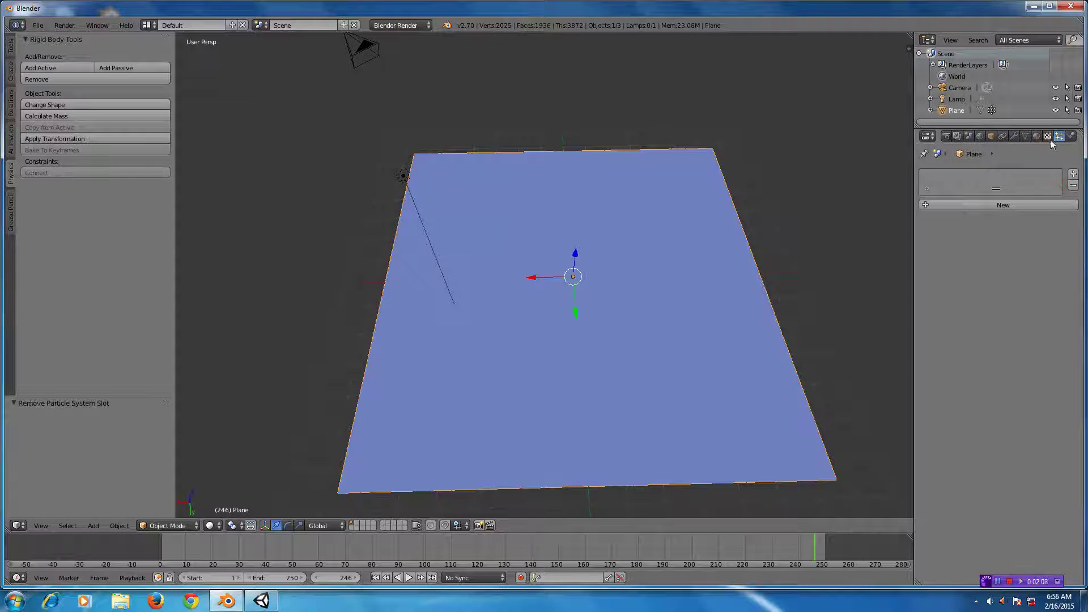
In Edit Mode, assign all the plane's vertices to the vertex group 'Group'.
left_click(1025, 136)
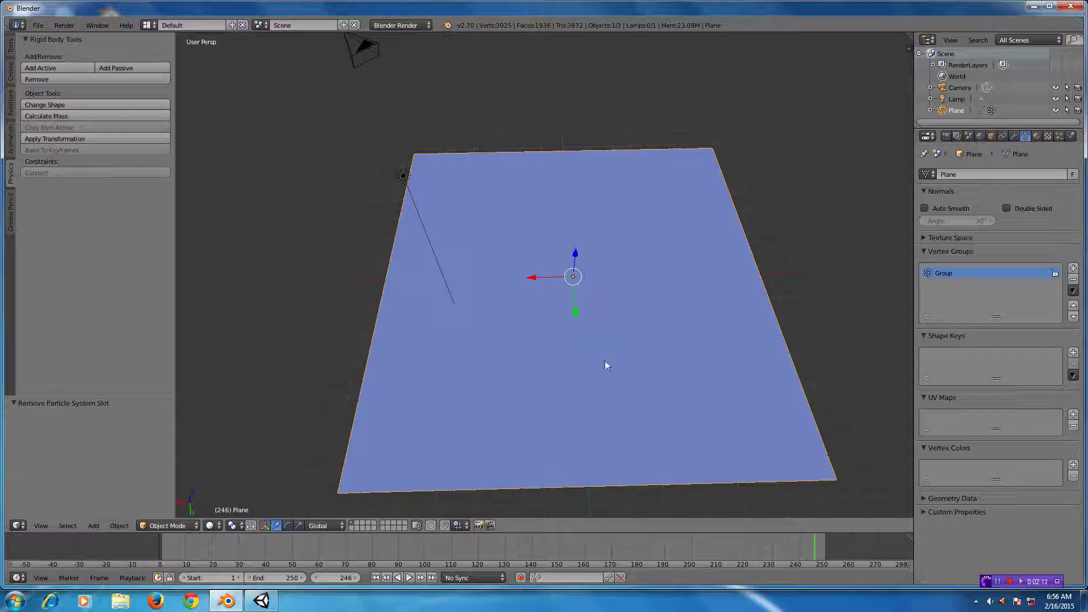
key("Tab")
left_click(940, 334)
Switch to Weight Paint mode and orbit to a square top view of the plane.
left_click(159, 527)
left_click(162, 459)
middle_click_drag(644, 356, 648, 393)
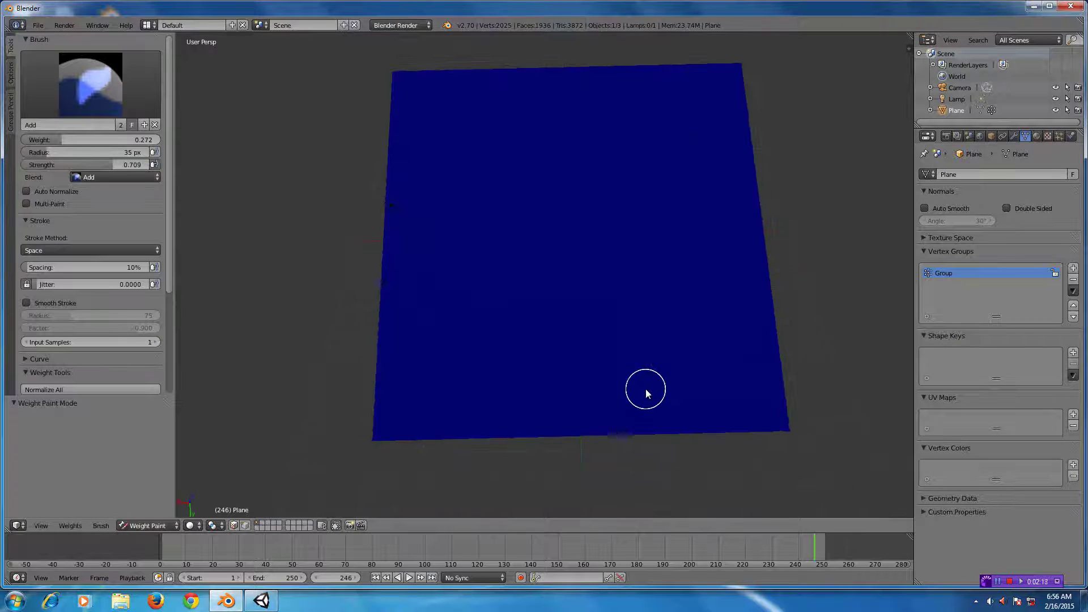
middle_click_drag(648, 243, 632, 291)
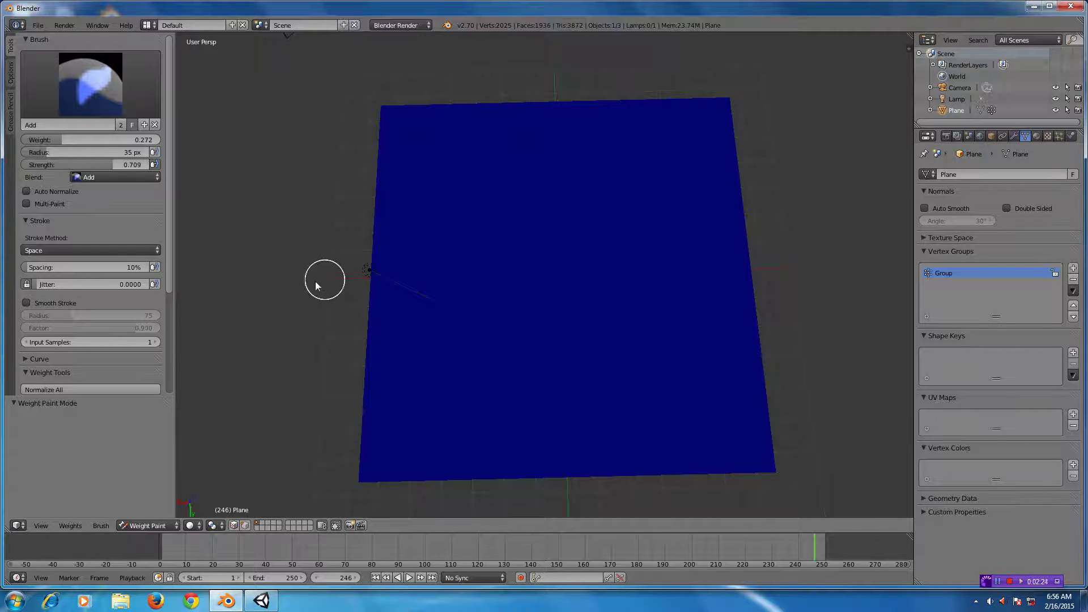
middle_click_drag(828, 332, 826, 333)
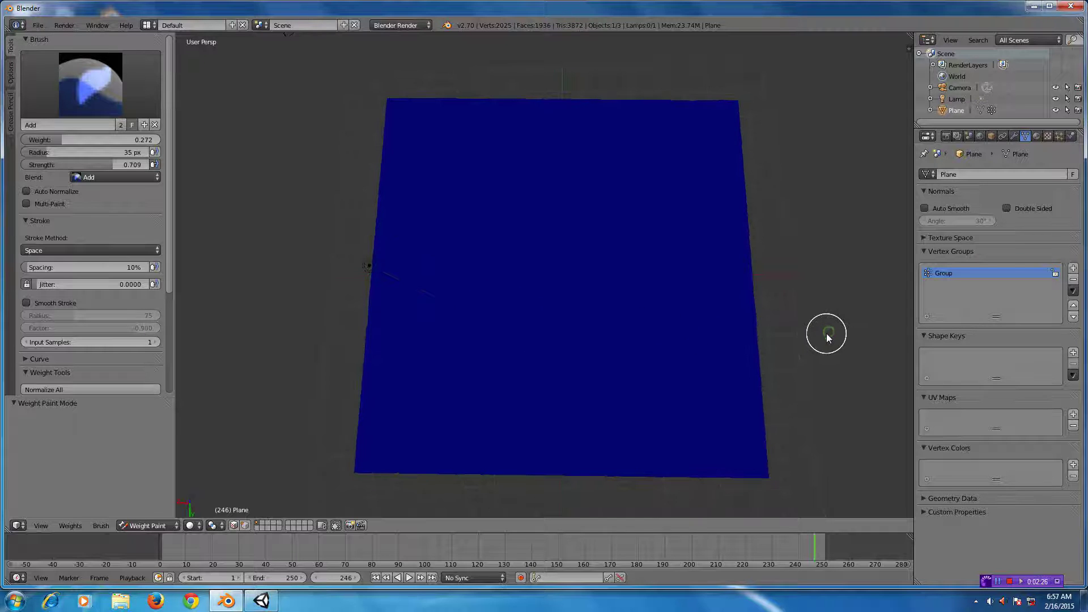
middle_click_drag(711, 217, 709, 217)
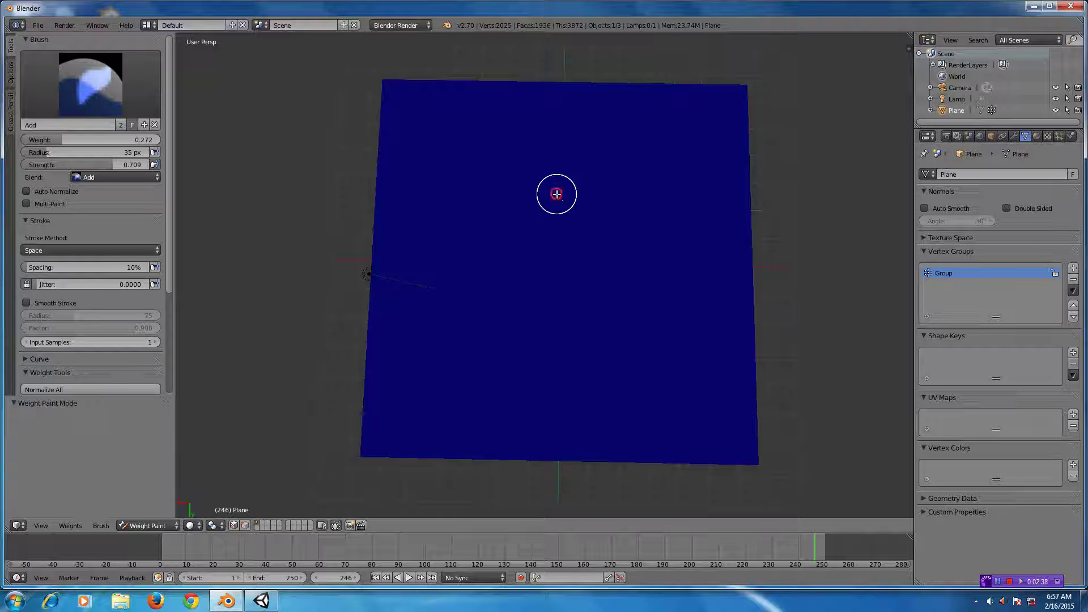
Paint radial weight blobs, raising brush weight to 0.579 then 1.000 and strength to 0.906 then 1.
mouse_move(557, 194)
left_mouse_down()
mouse_move(619, 246)
mouse_move(587, 211)
mouse_move(716, 282)
mouse_move(607, 219)
left_mouse_up()
left_click_drag(56, 140, 103, 140)
left_click_drag(451, 286, 510, 319)
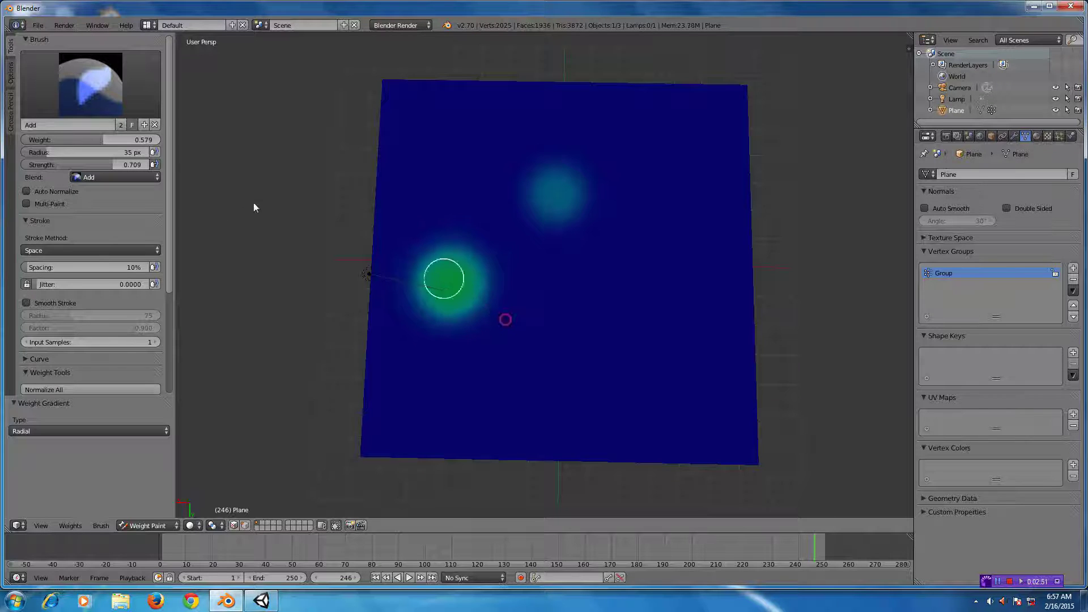
left_click_drag(110, 167, 138, 166)
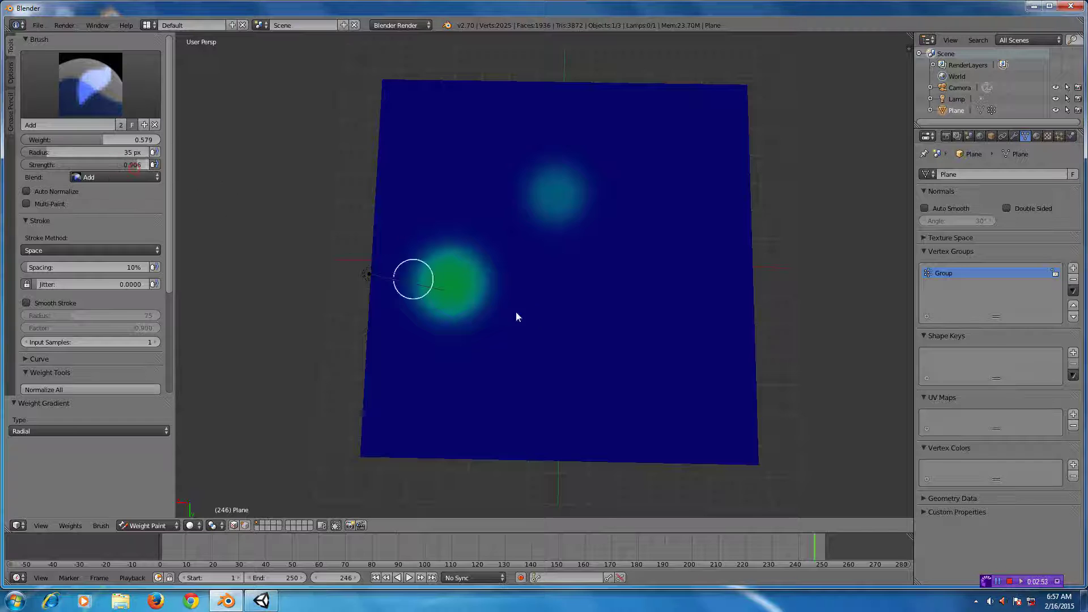
left_click_drag(604, 340, 641, 372)
left_click_drag(100, 146, 100, 141)
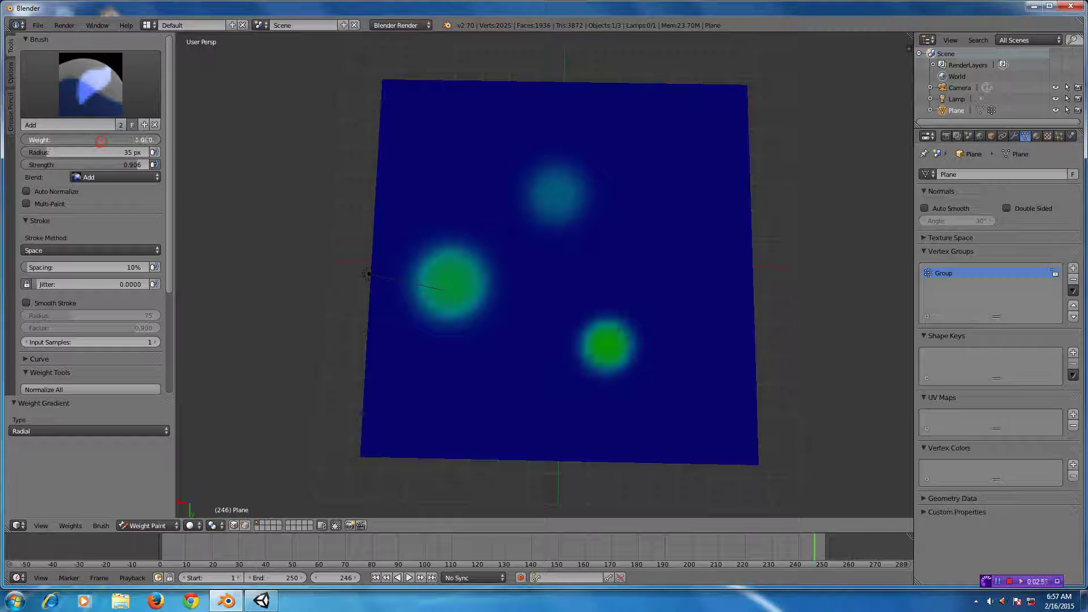
mouse_move(449, 135)
left_mouse_down()
mouse_move(512, 189)
mouse_move(471, 172)
mouse_move(488, 178)
mouse_move(478, 178)
left_mouse_up()
left_click(136, 167)
type("1")
key("Return")
left_click_drag(650, 130, 692, 170)
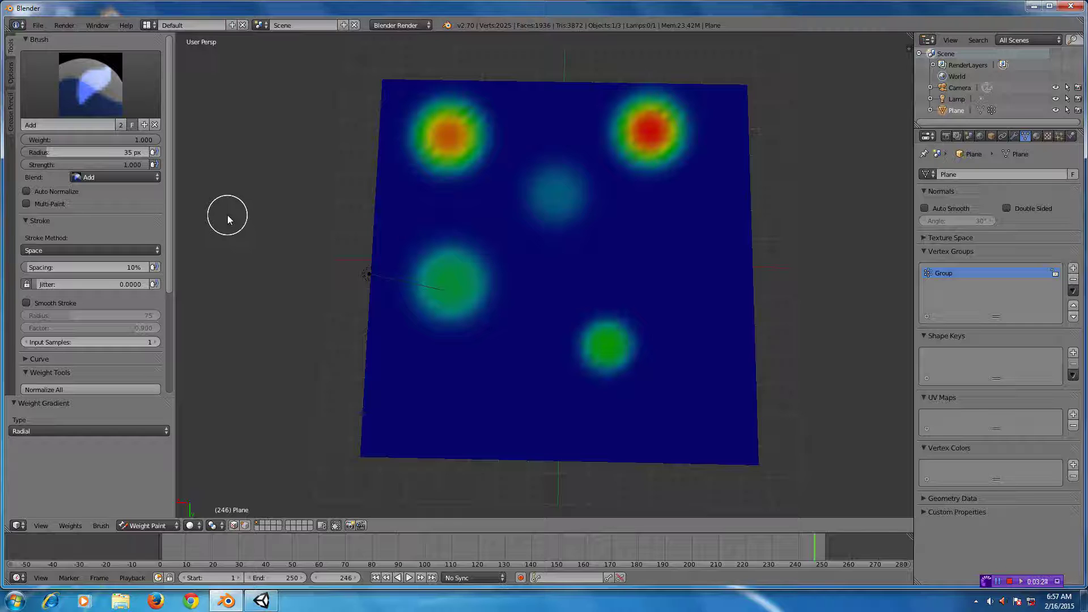
Lay a linear weight gradient heavy on the left, fading to zero on the right, undoing a diagonal attempt.
mouse_move(226, 216)
left_mouse_down()
mouse_move(759, 234)
mouse_move(833, 227)
mouse_move(437, 238)
mouse_move(226, 212)
mouse_move(242, 218)
left_mouse_up()
mouse_move(508, 231)
left_mouse_down()
mouse_move(855, 246)
mouse_move(532, 247)
mouse_move(588, 264)
left_mouse_up()
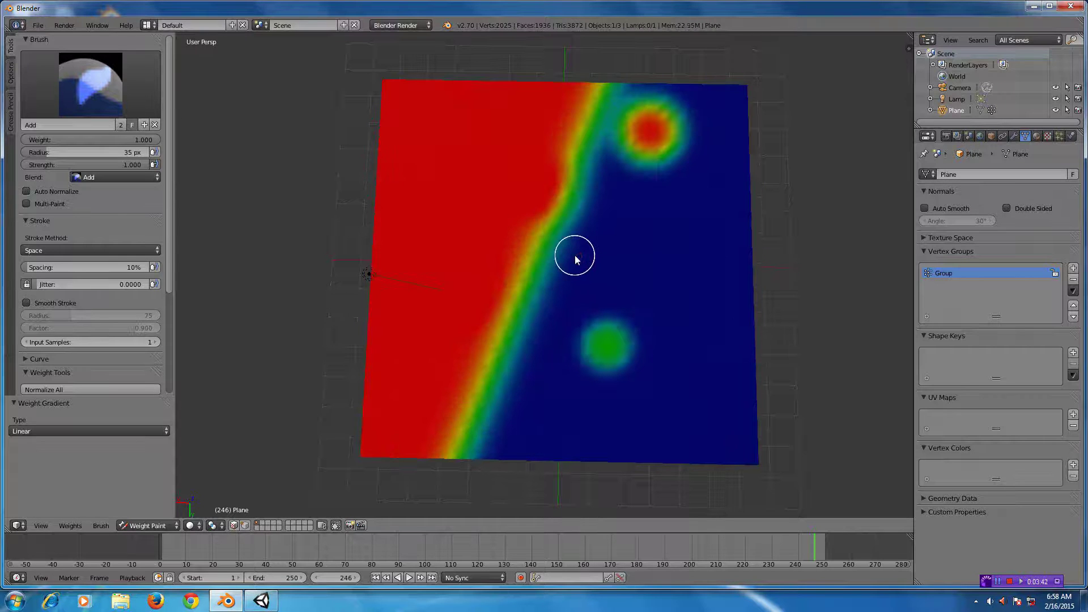
key("ctrl+z")
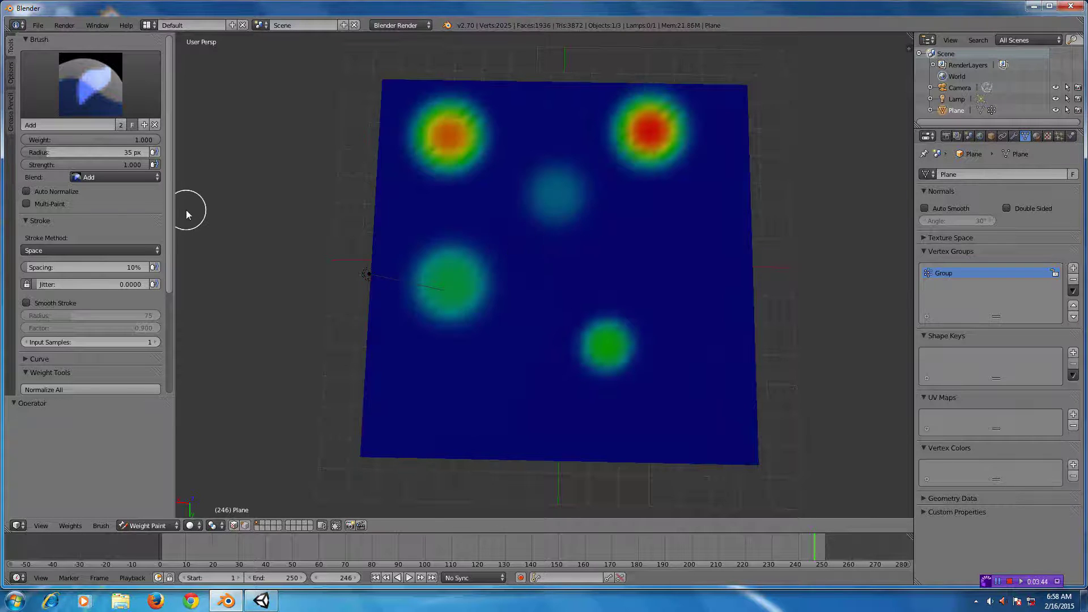
left_click_drag(187, 210, 809, 369)
Switch the gradient type to Radial, redraw it from left to right, then enter Edit Mode.
left_click(21, 432)
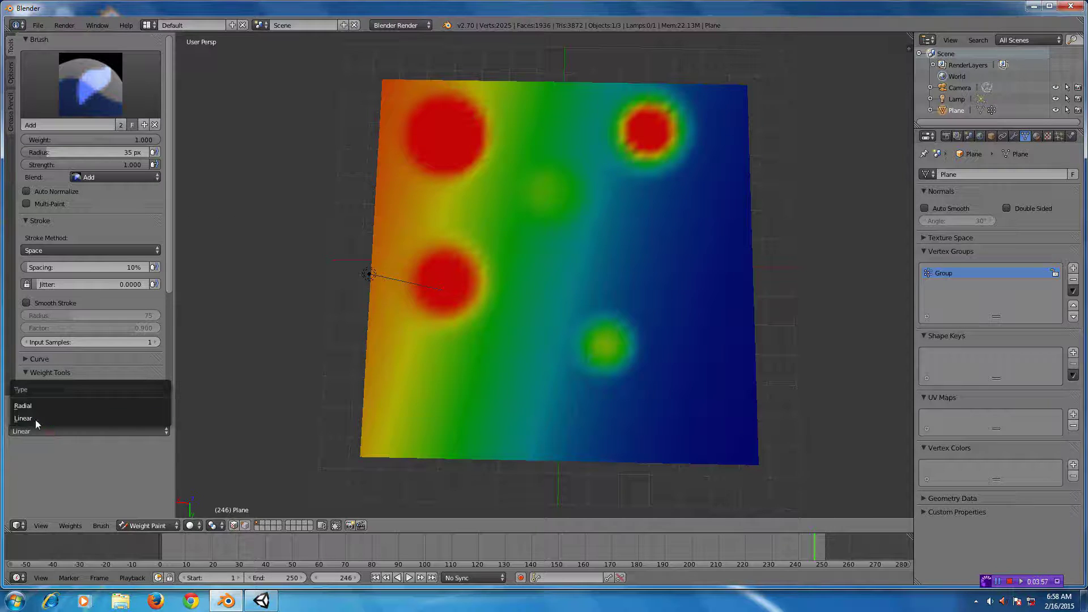
left_click(57, 406)
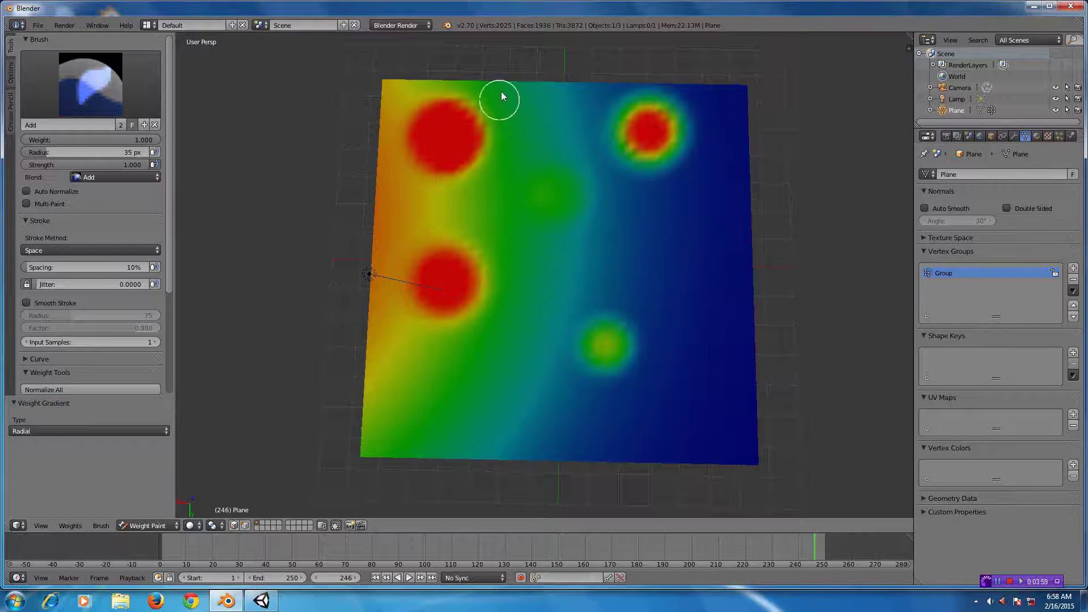
left_click_drag(280, 249, 340, 255)
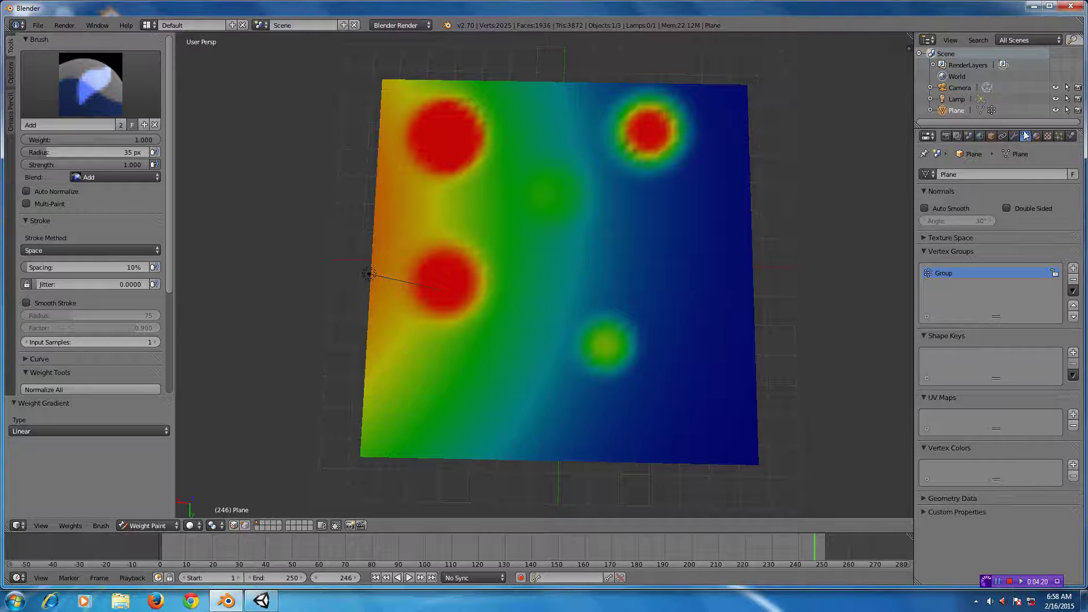
scroll(555, 306, "down", 1)
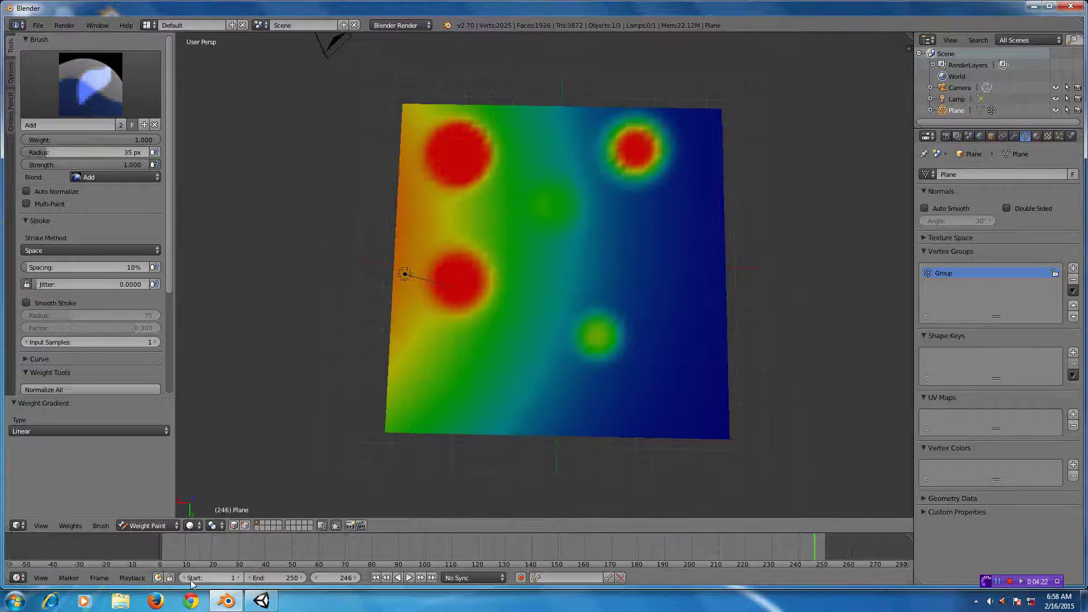
left_click(147, 525)
left_click(146, 499)
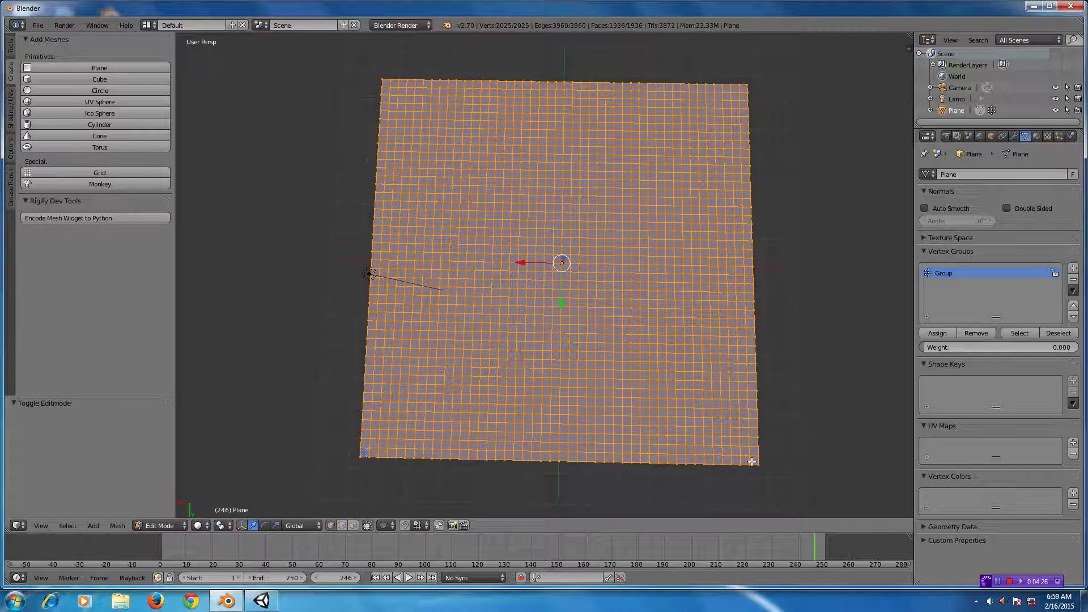
Select the plane's right edge loop and assign it to Group at weight 1.000.
right_click(759, 465, "alt")
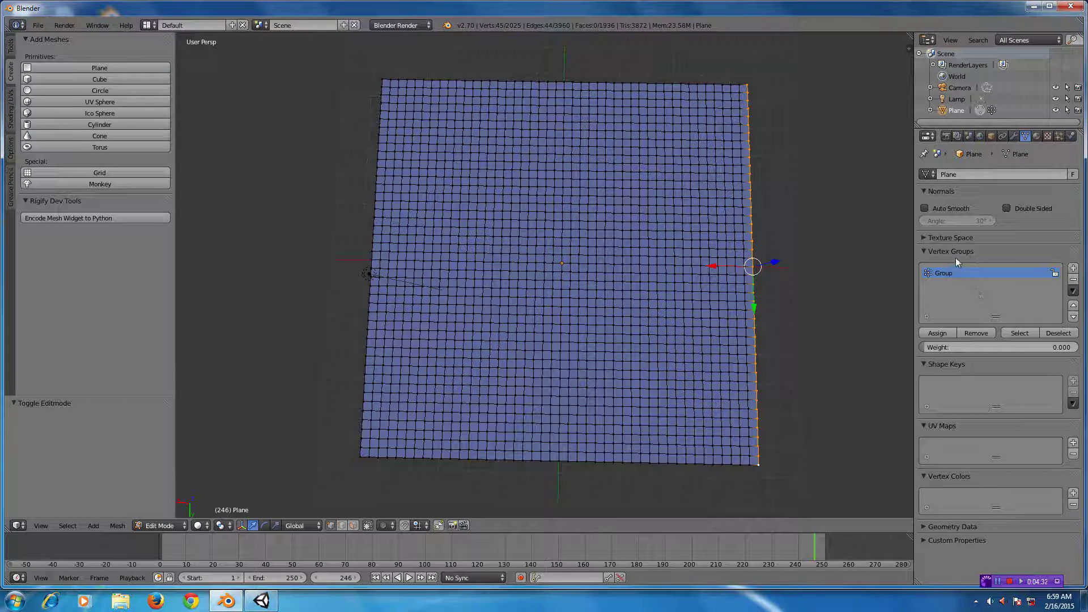
left_click(1050, 355)
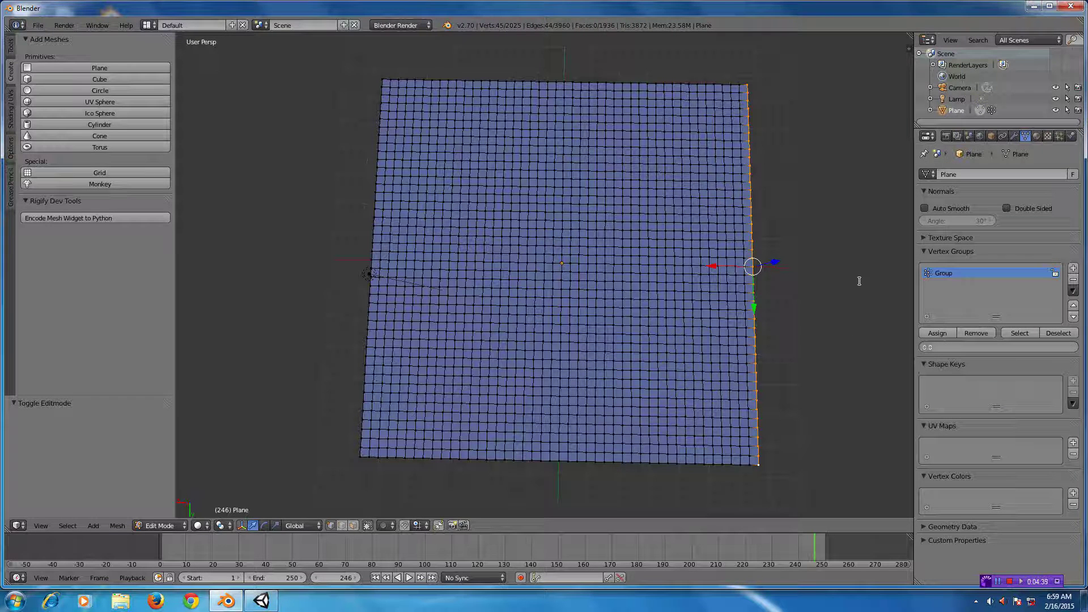
left_click(939, 333)
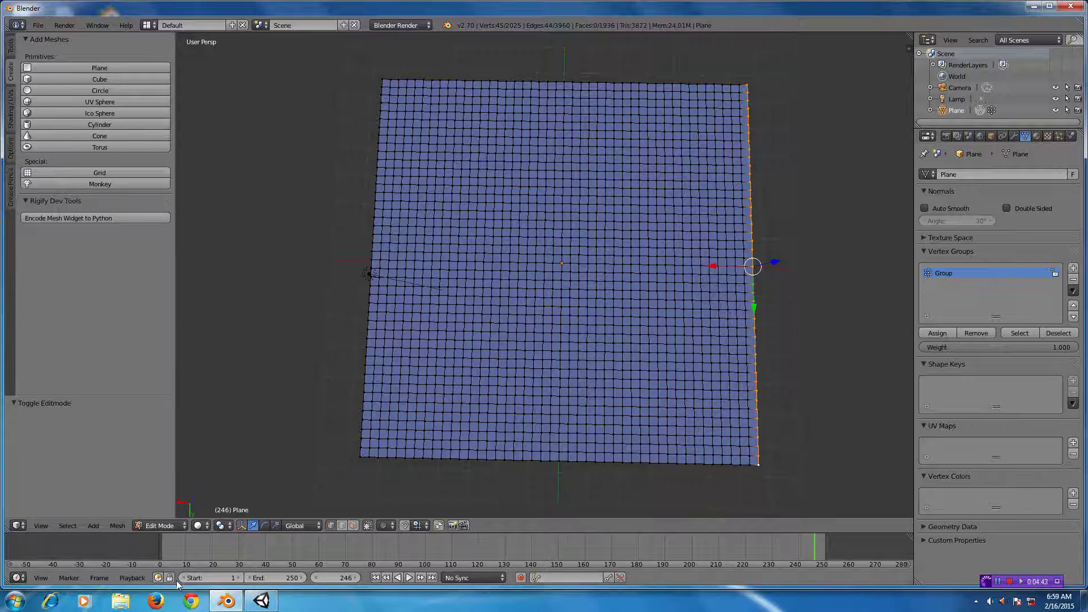
Check the new weights in Weight Paint mode, then return the plane to Object Mode.
left_click(151, 526)
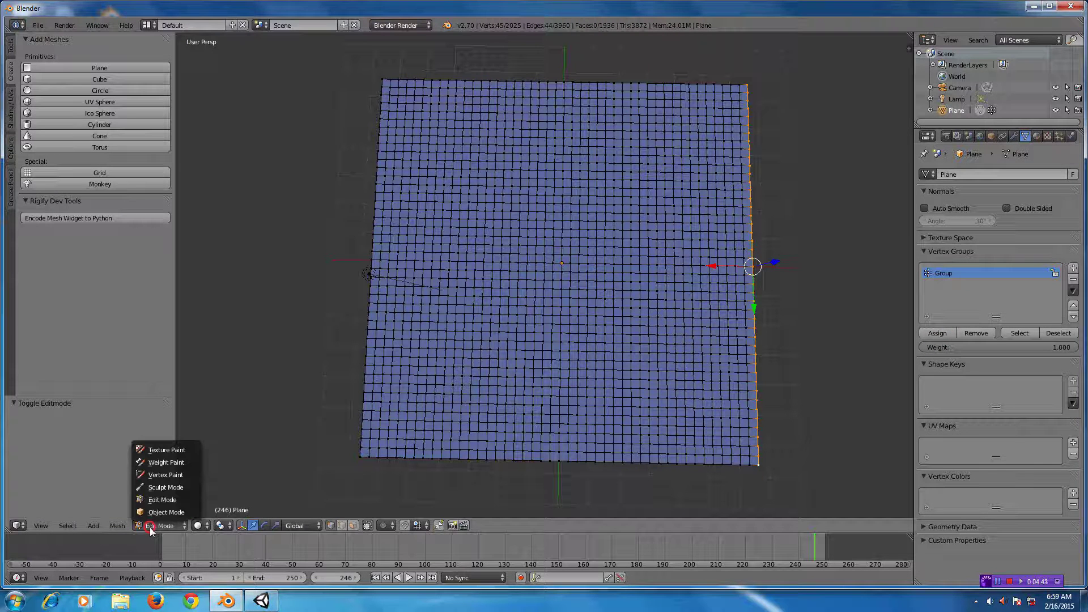
left_click(155, 462)
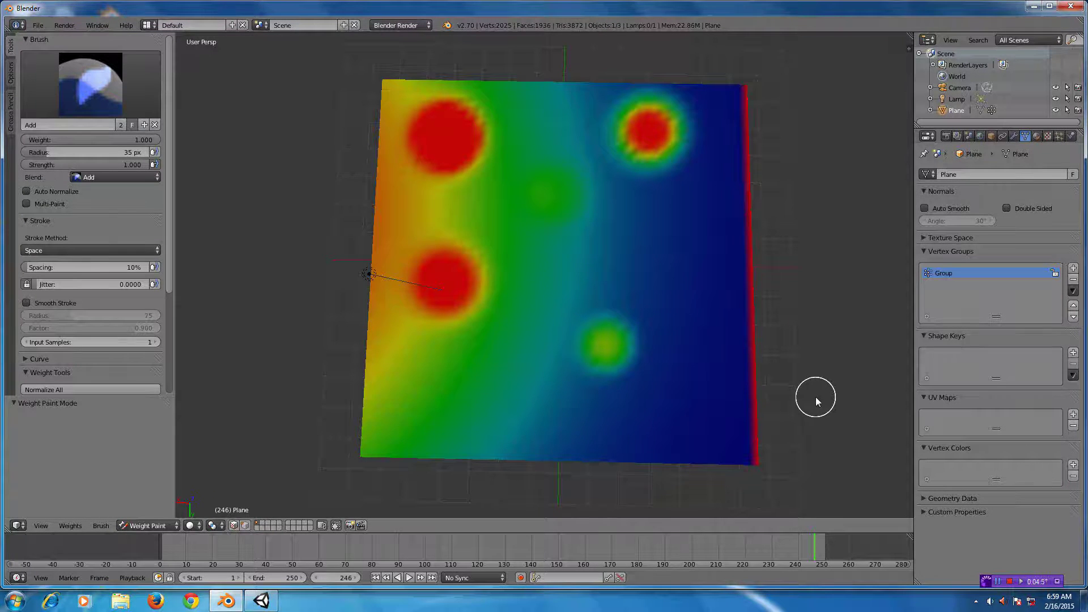
middle_click_drag(816, 395, 826, 388)
scroll(820, 399, "down", 2)
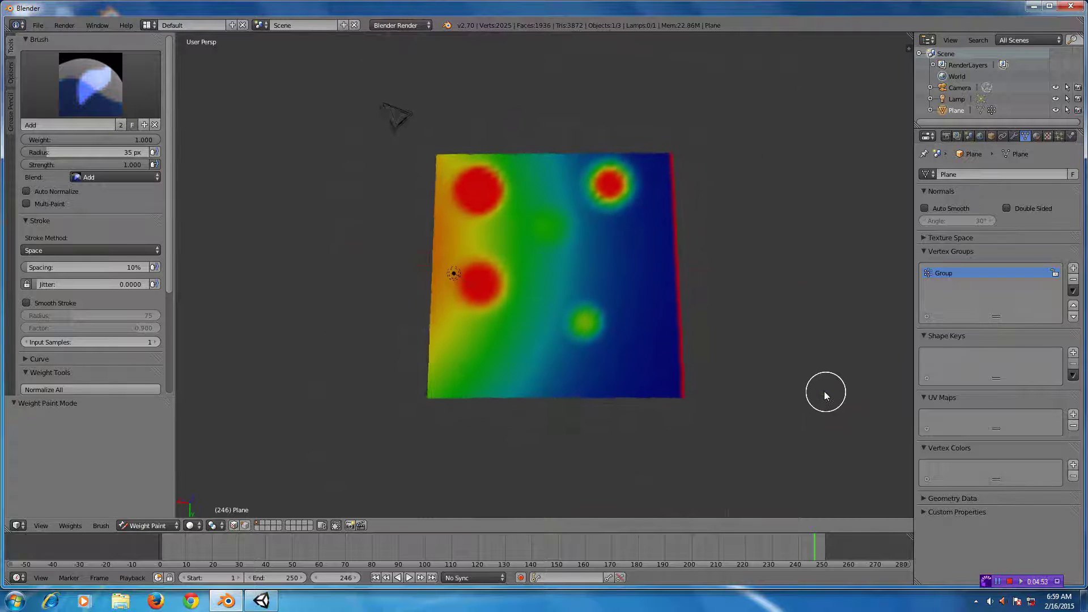
left_click(138, 528)
left_click(146, 513)
middle_click_drag(304, 434, 316, 389)
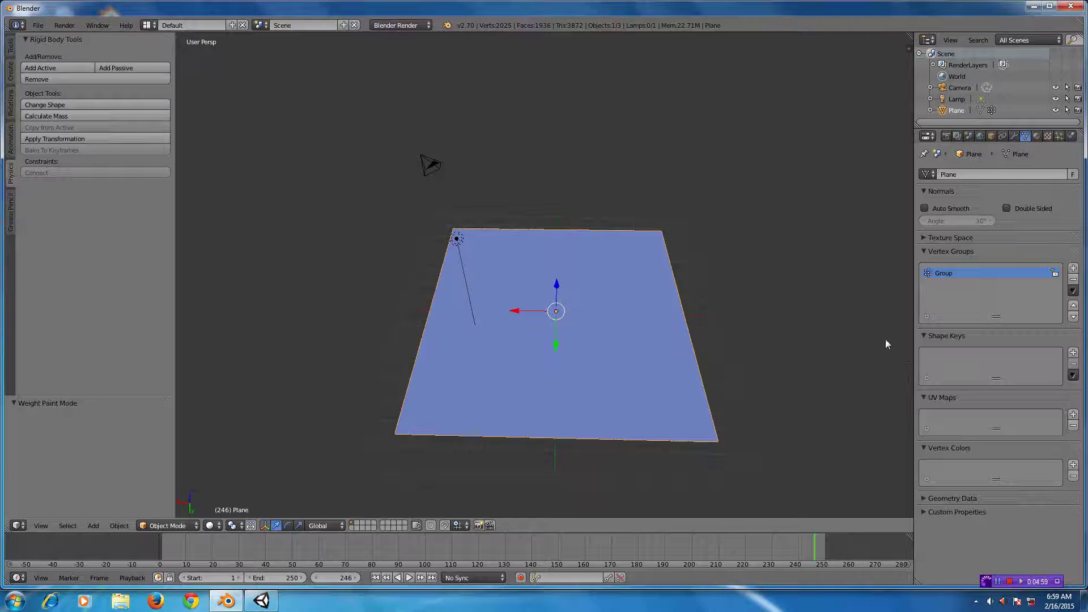
Add a Wind force field to the scene from the Force Field add menu.
key("shift+a")
mouse_move(835, 328)
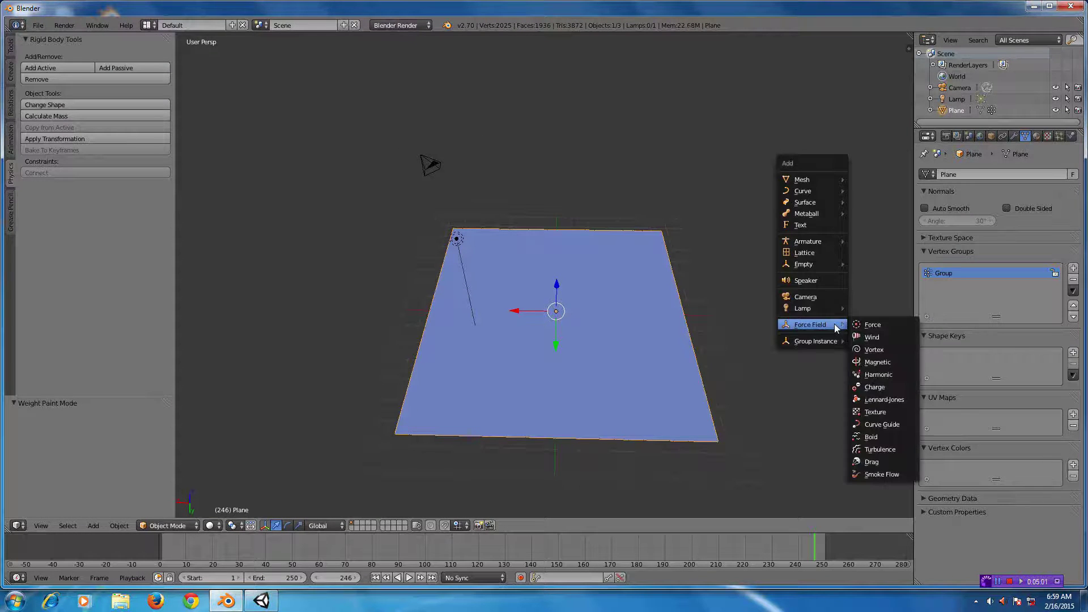
key("Escape")
key("shift+a")
mouse_move(816, 256)
left_click(853, 268)
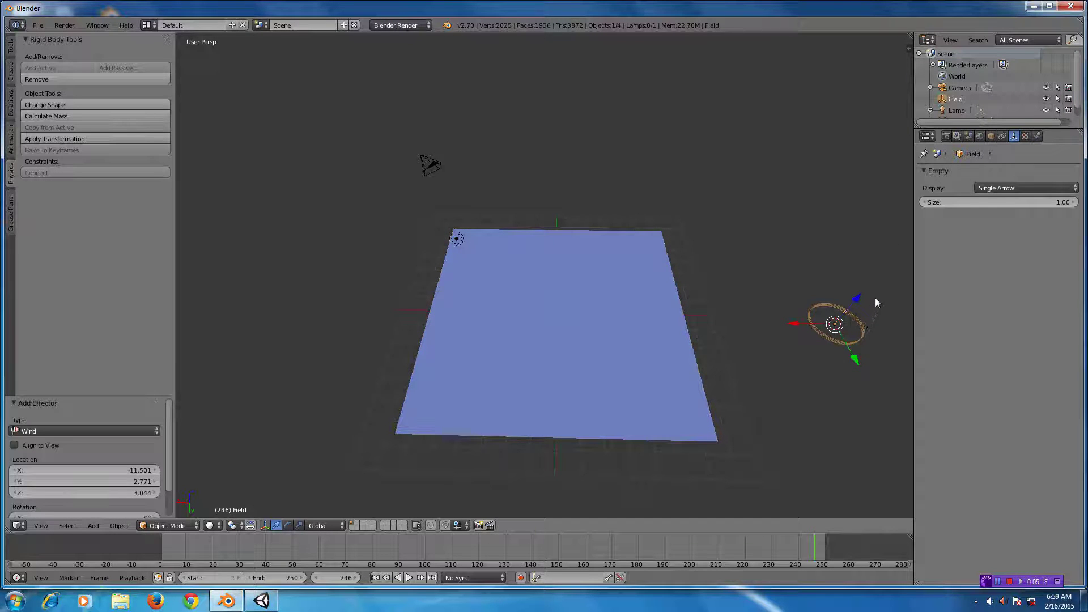
Rotate the wind field about 93° around Y toward the plane and view its Physics settings.
key("r")
key("y")
left_click(801, 278)
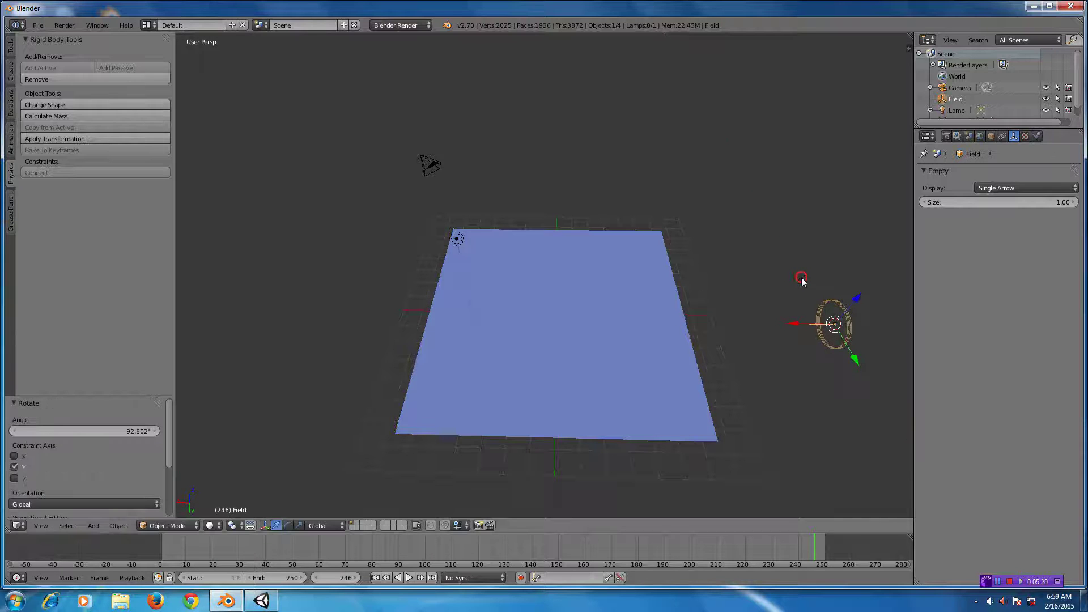
left_click(1037, 136)
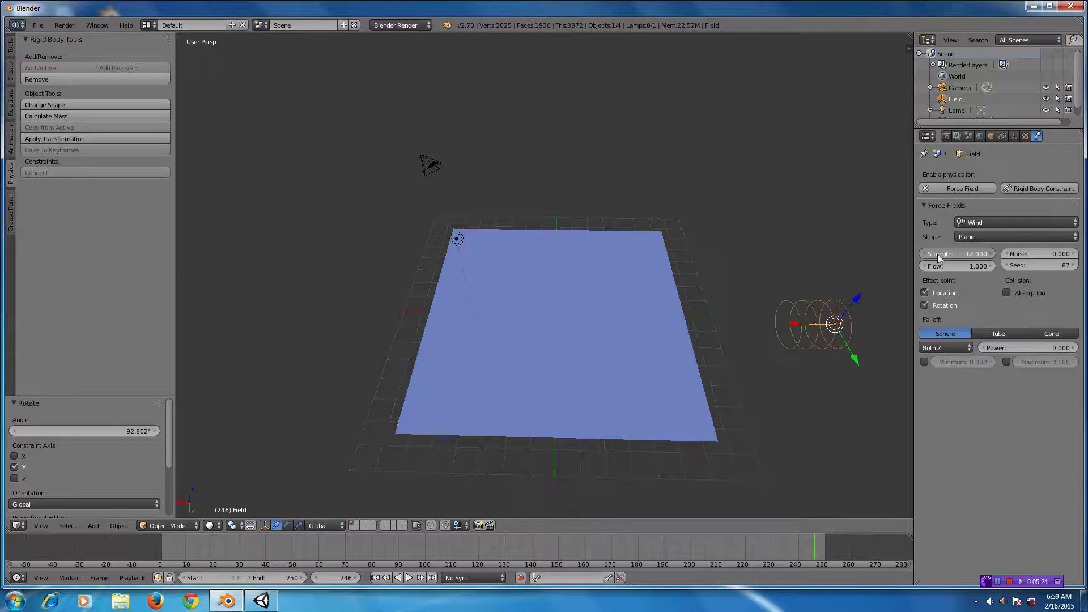
key("ctrl+z")
key("alt+a")
key("Escape")
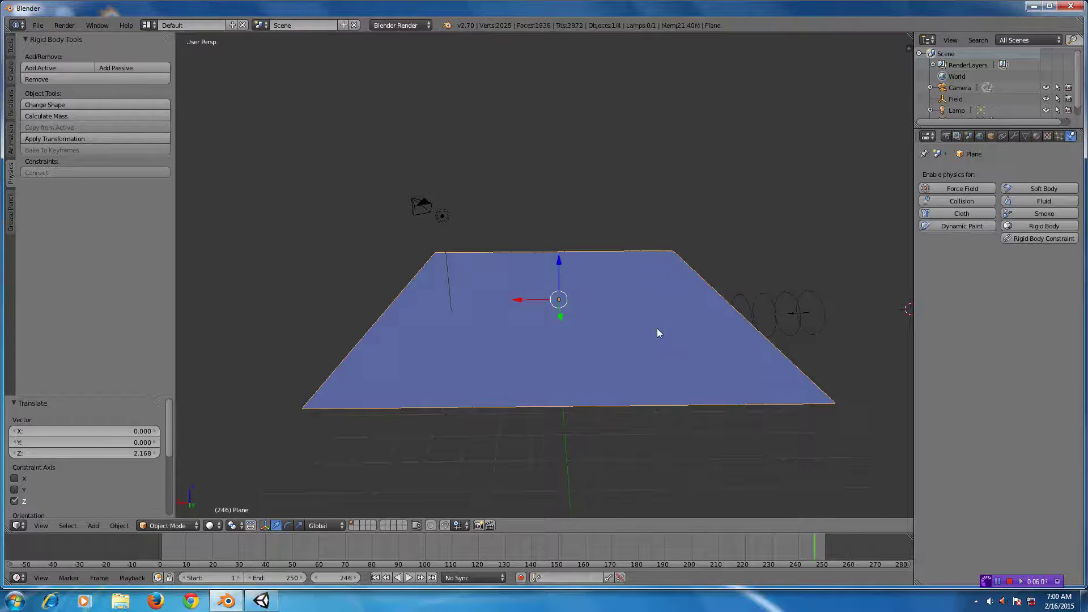
Add Cloth physics to the plane, pinned by the Group vertex group.
left_click(952, 214)
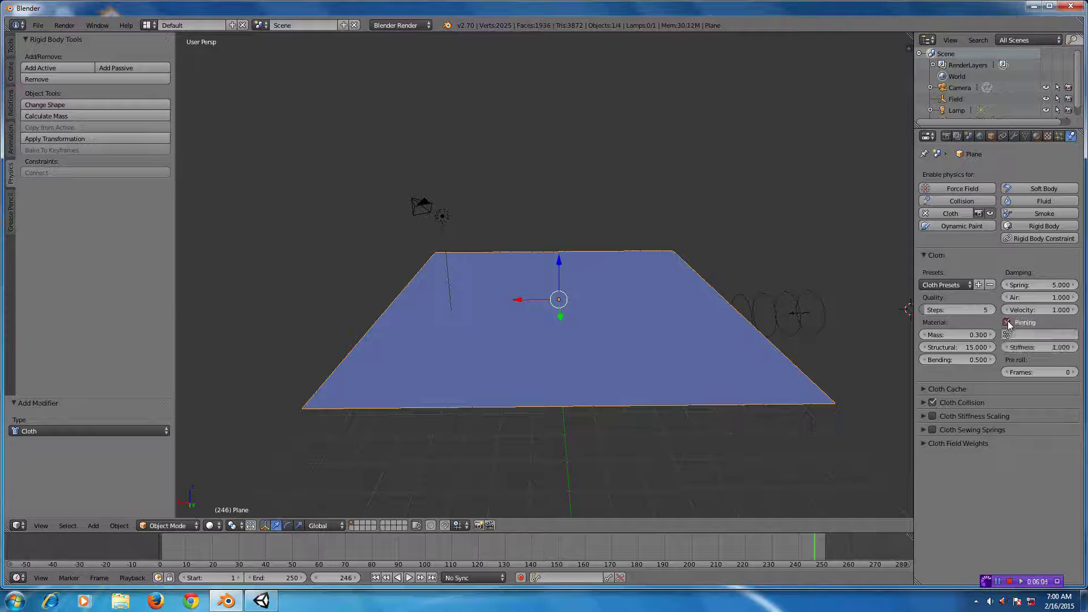
left_click(1021, 335)
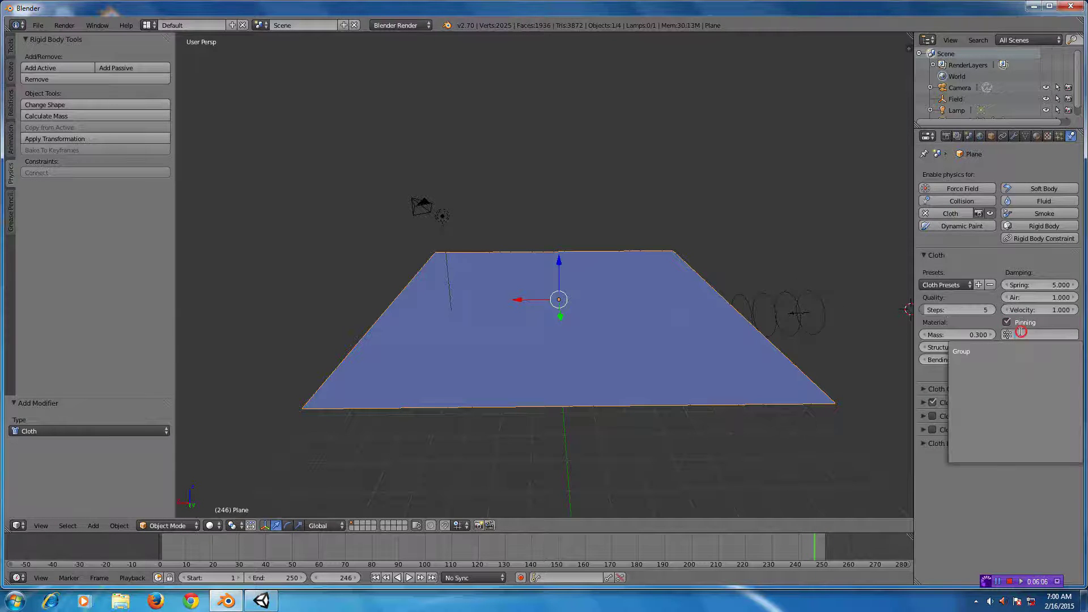
left_click(975, 351)
Move the wind field along X and up along Z, then play the simulation.
mouse_move(849, 362)
middle_mouse_down()
mouse_move(832, 358)
mouse_move(839, 351)
middle_mouse_up()
scroll(839, 351, "down", 5)
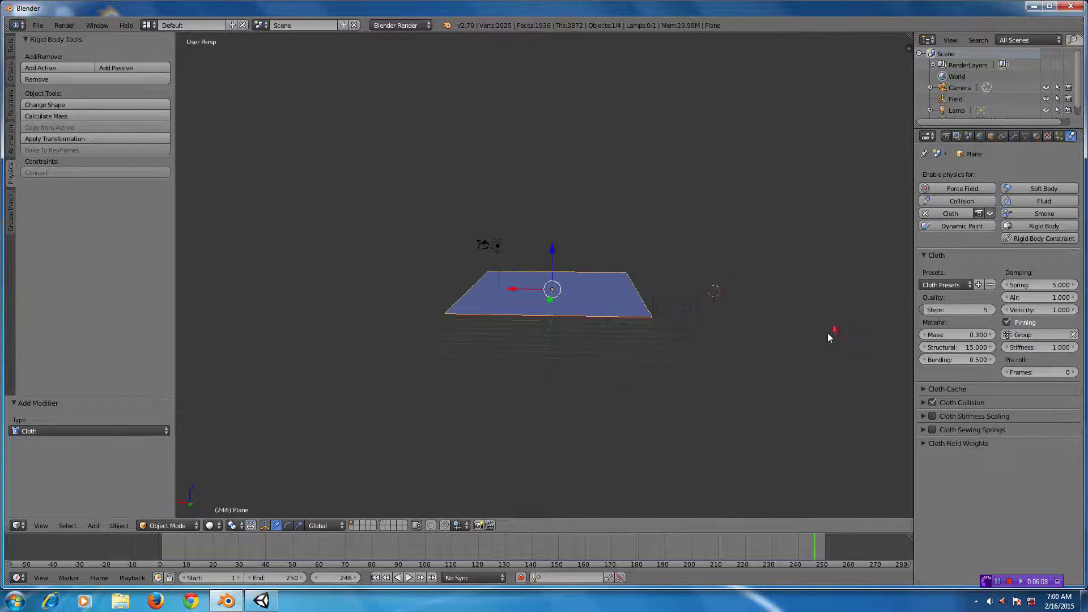
right_click(674, 304)
left_click_drag(651, 307, 695, 305)
left_click_drag(743, 265, 741, 241)
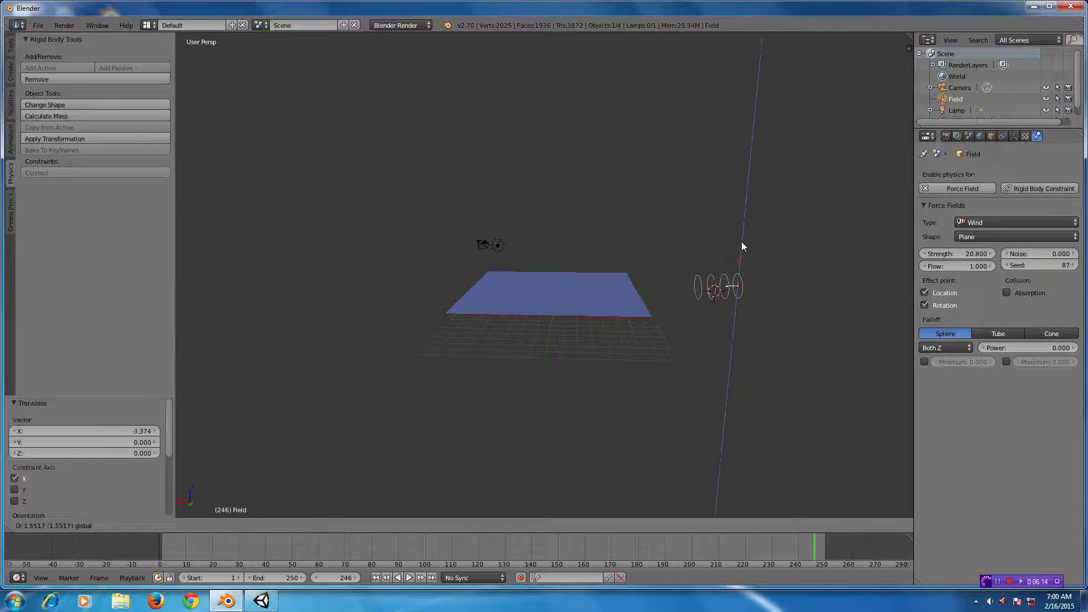
middle_click_drag(713, 321, 706, 353)
key("alt+a")
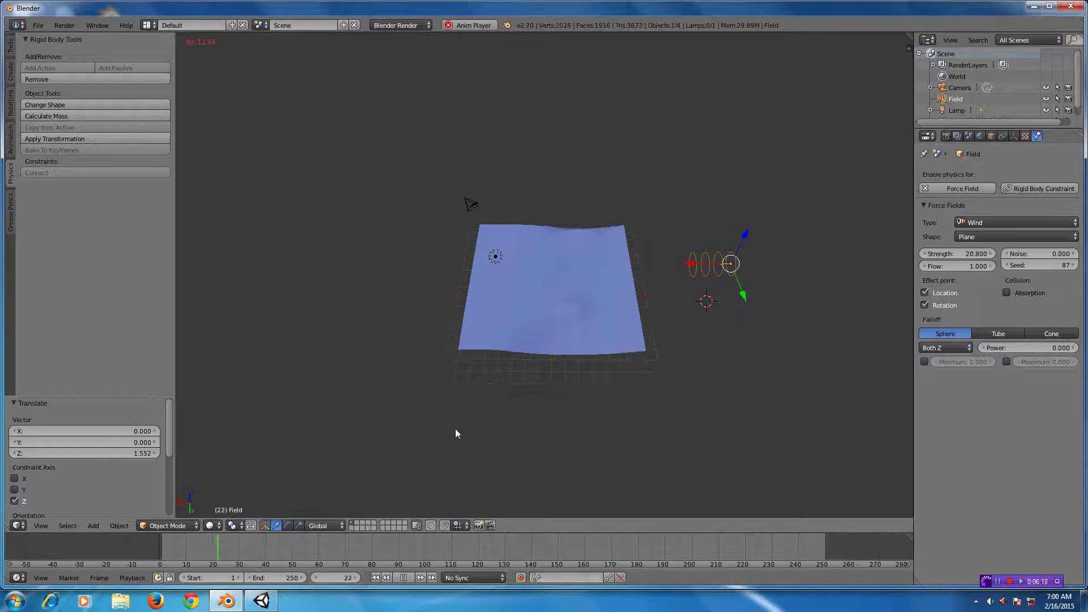
Raise the wind field strength to 55.5, replay from frame 0, then stop playback.
scroll(491, 413, "up", 4)
middle_click_drag(524, 412, 526, 365)
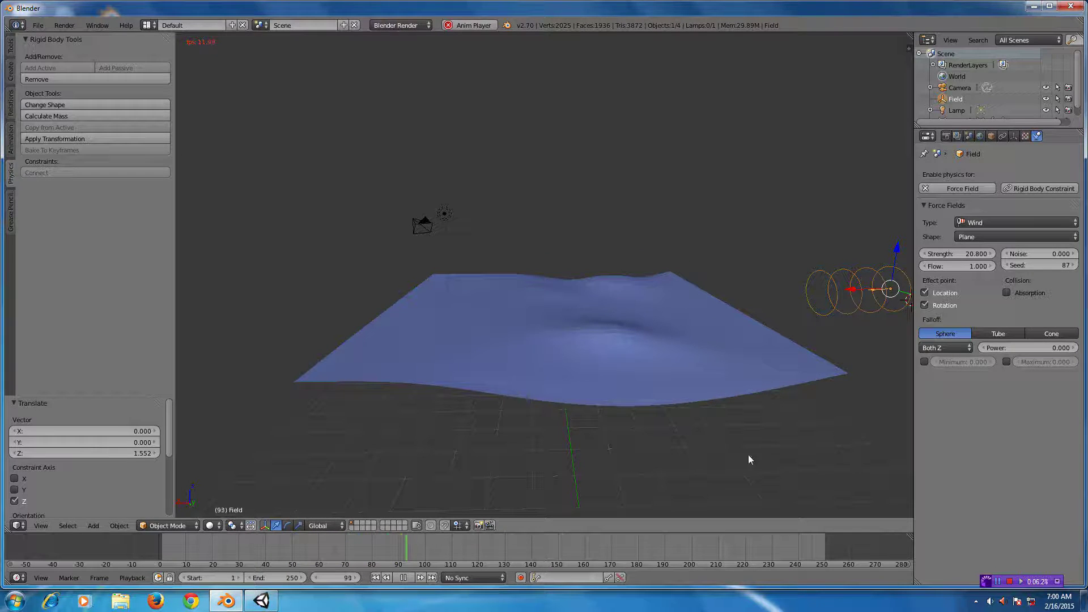
mouse_move(651, 432)
middle_mouse_down()
mouse_move(664, 405)
mouse_move(656, 387)
mouse_move(651, 442)
middle_mouse_up()
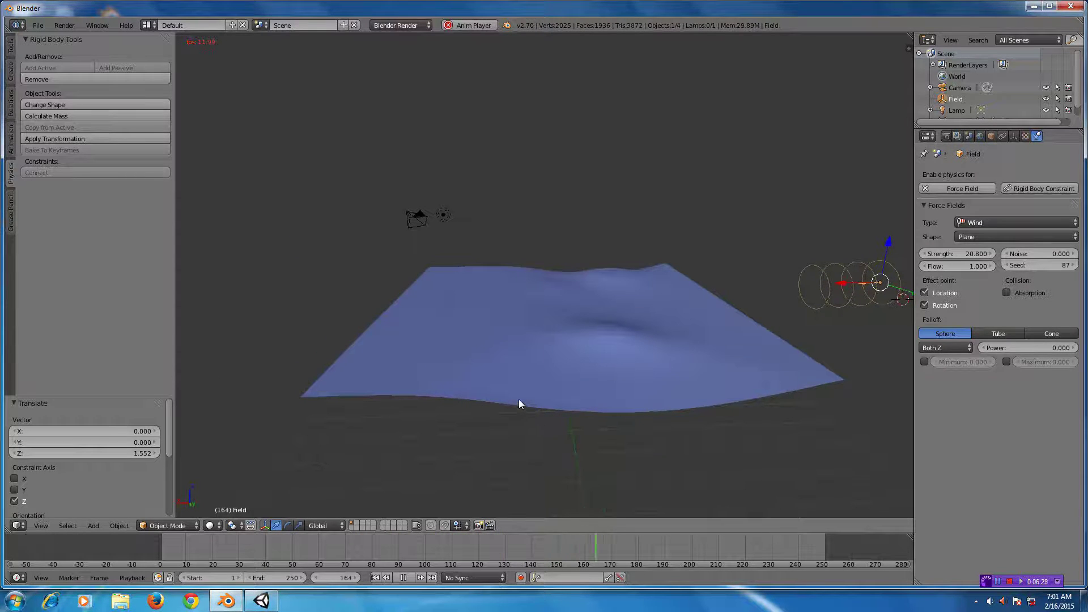
left_click_drag(947, 251, 1003, 253)
left_click(155, 543)
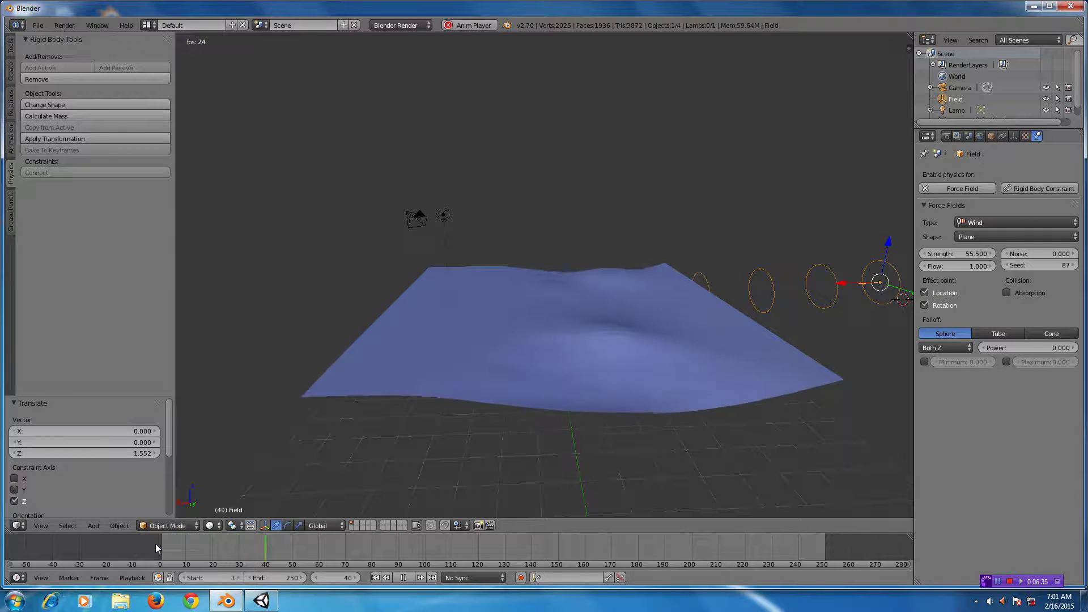
key("Escape")
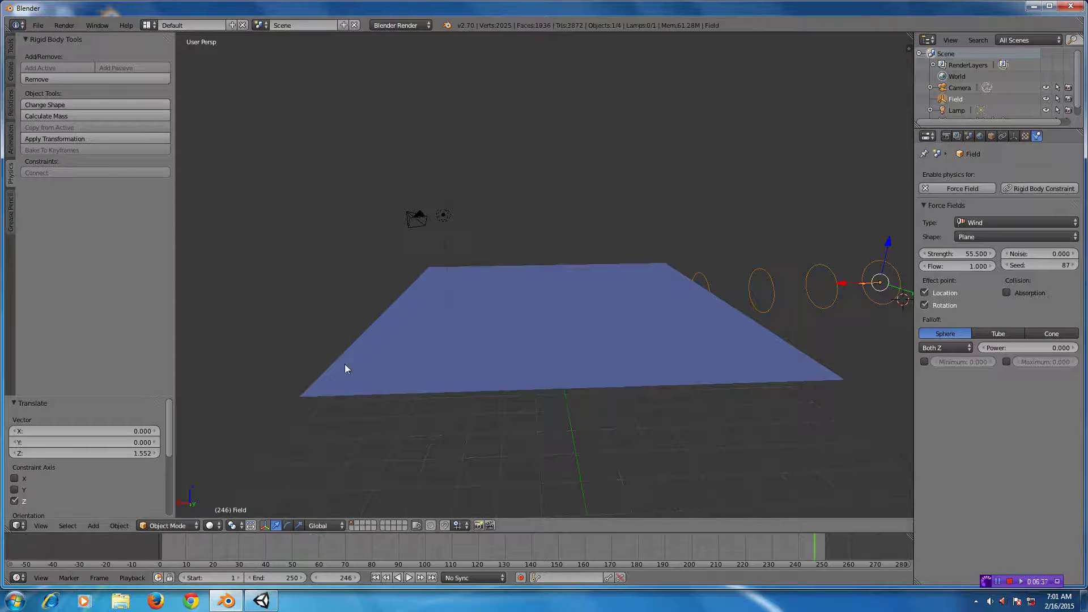
Put the plane in Weight Paint mode with the Subtract brush.
left_click(185, 525)
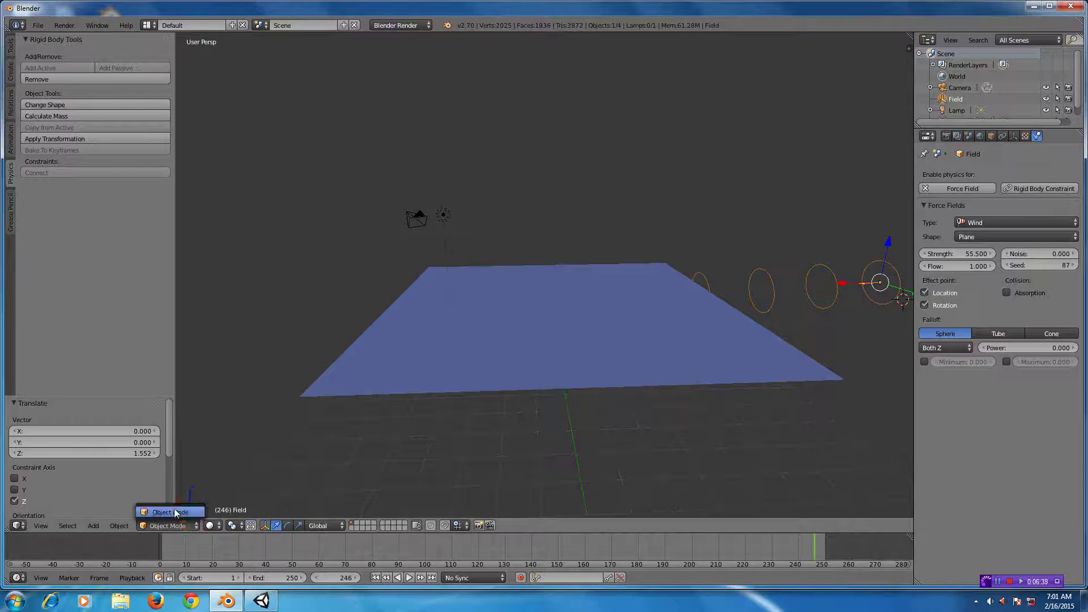
right_click(457, 377)
left_click(194, 525)
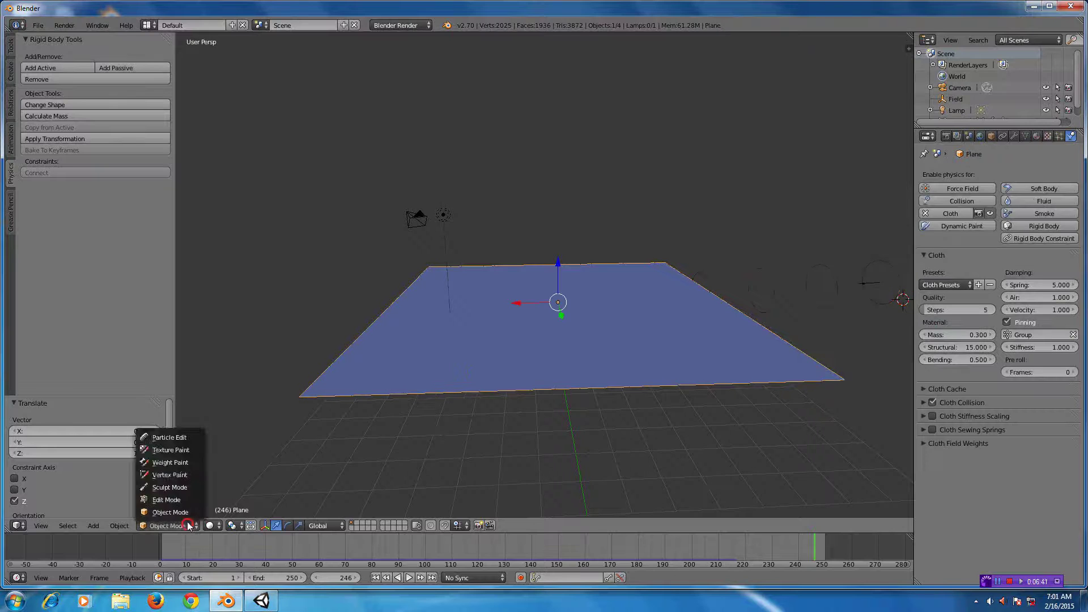
left_click(177, 453)
middle_click_drag(499, 418, 436, 262)
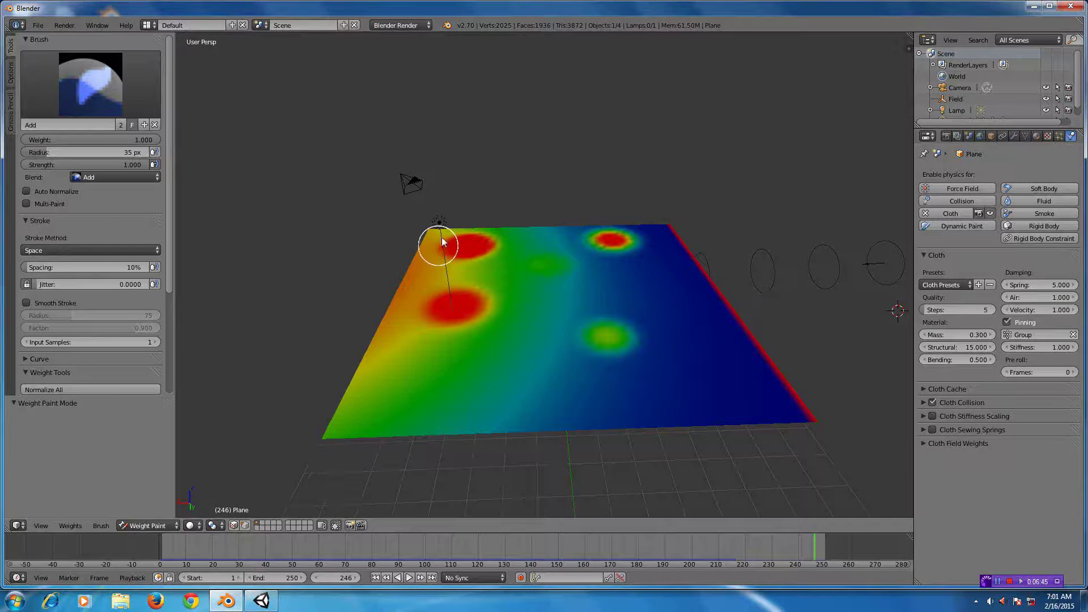
middle_click_drag(508, 345, 504, 362)
left_click(73, 126)
left_click(71, 94)
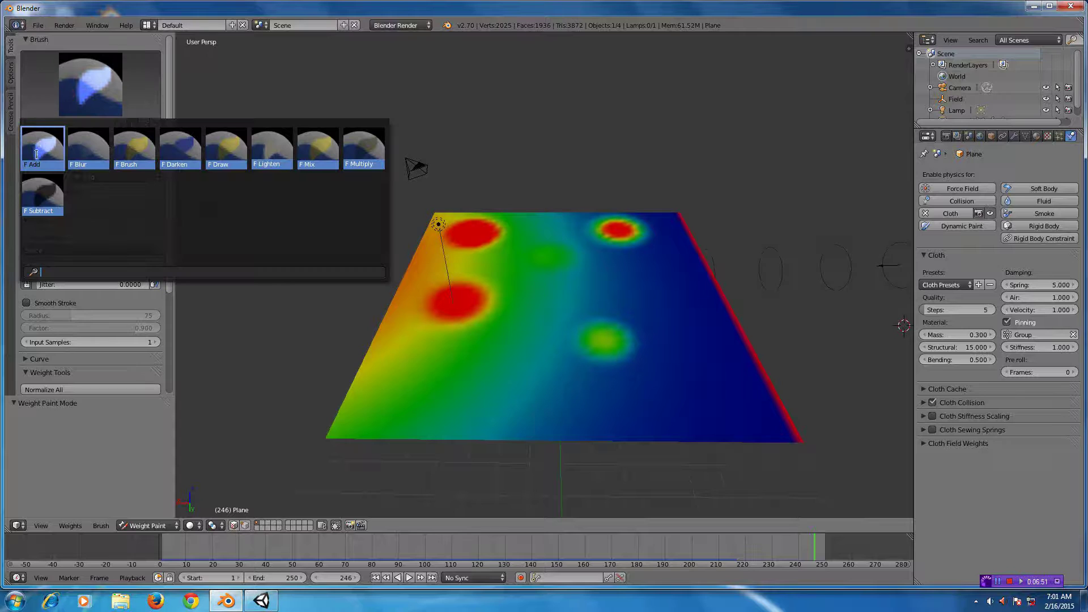
left_click(40, 202)
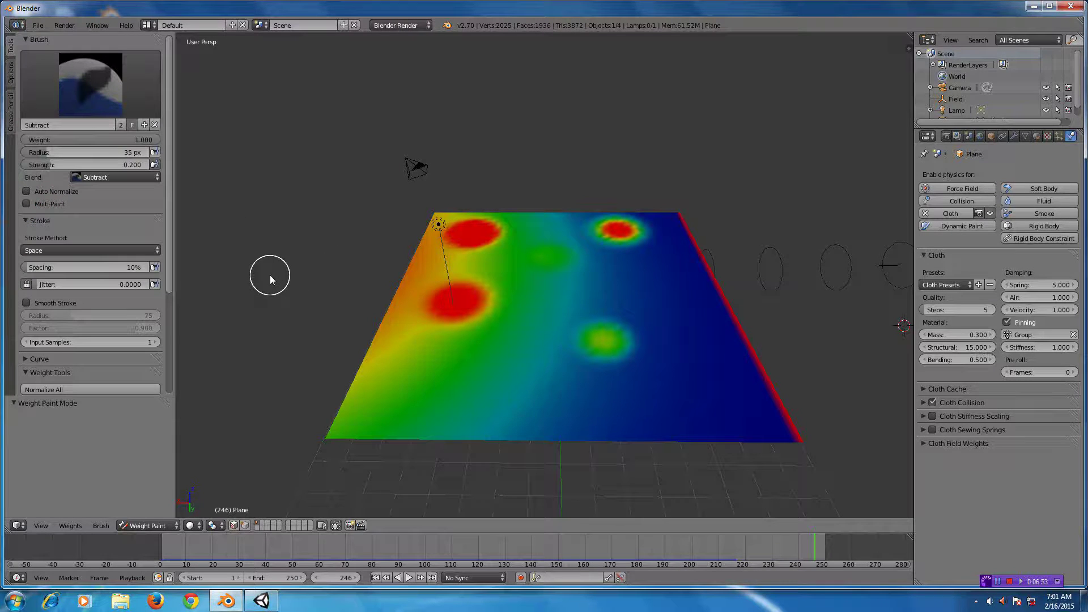
Subtract weight with gradients so the plane is mostly blue, then return to Object Mode.
left_click_drag(269, 274, 463, 321)
left_click_drag(435, 221, 427, 94)
left_click_drag(399, 425, 510, 165)
left_click_drag(502, 210, 169, 400)
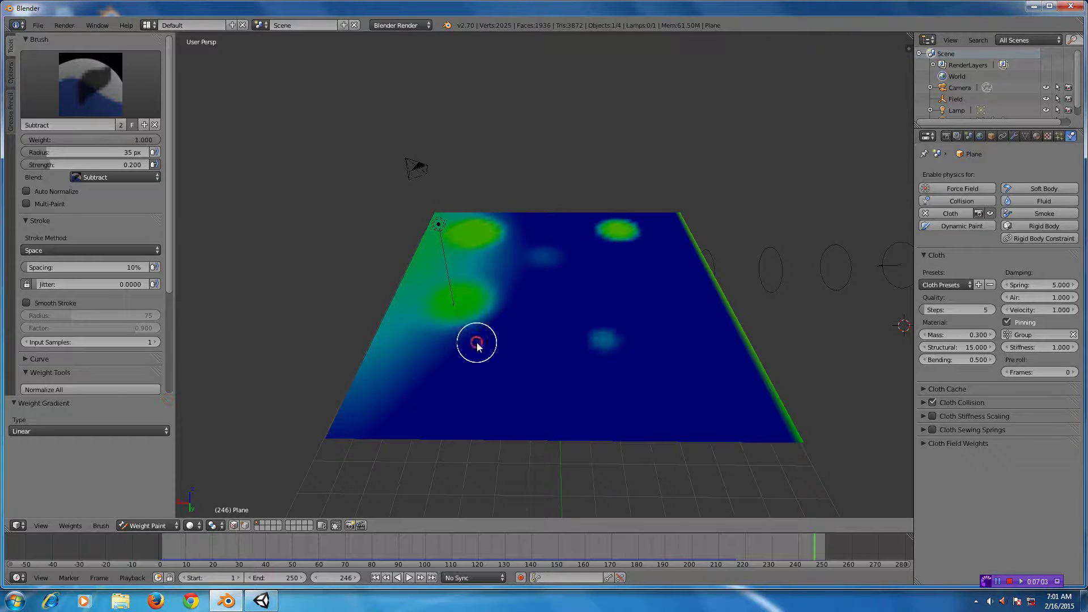
left_click_drag(451, 376, 285, 436)
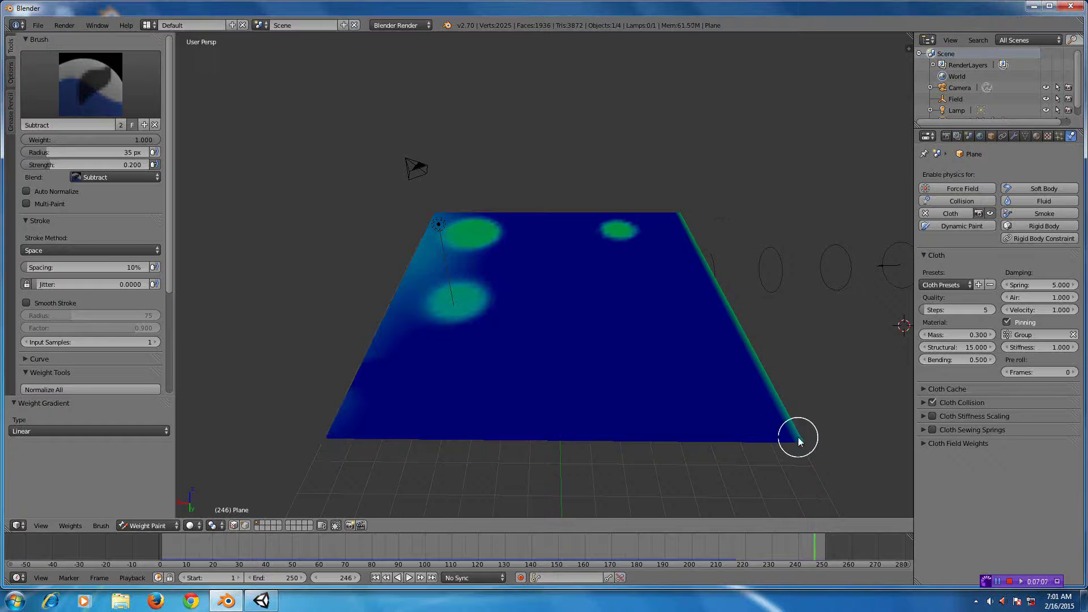
left_click(152, 526)
left_click(146, 511)
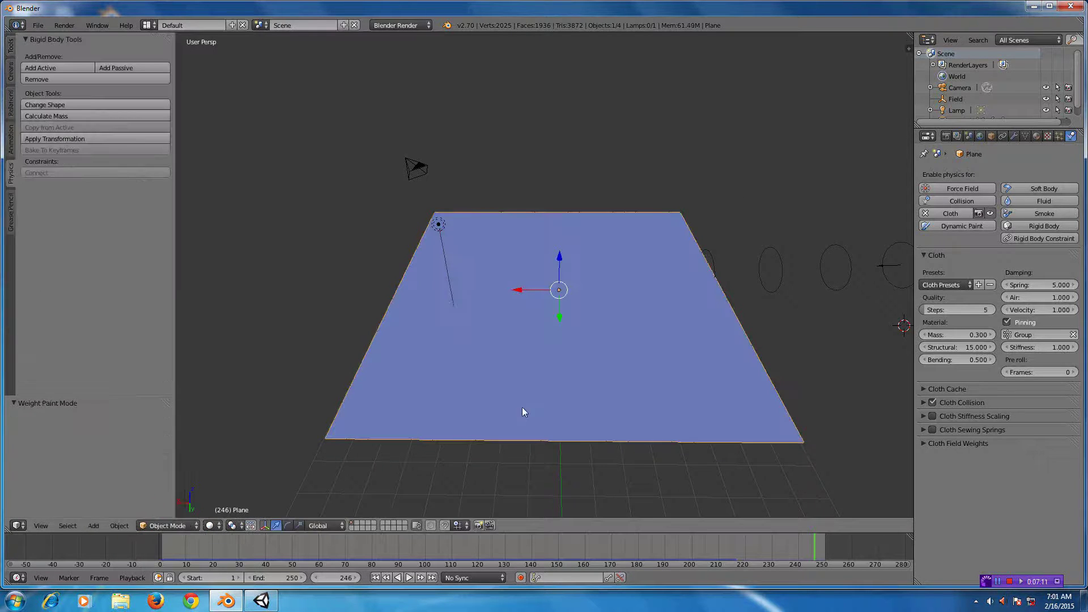
Play the simulation to frame 236 and orbit around the cloth billowing in the wind.
key("alt+a")
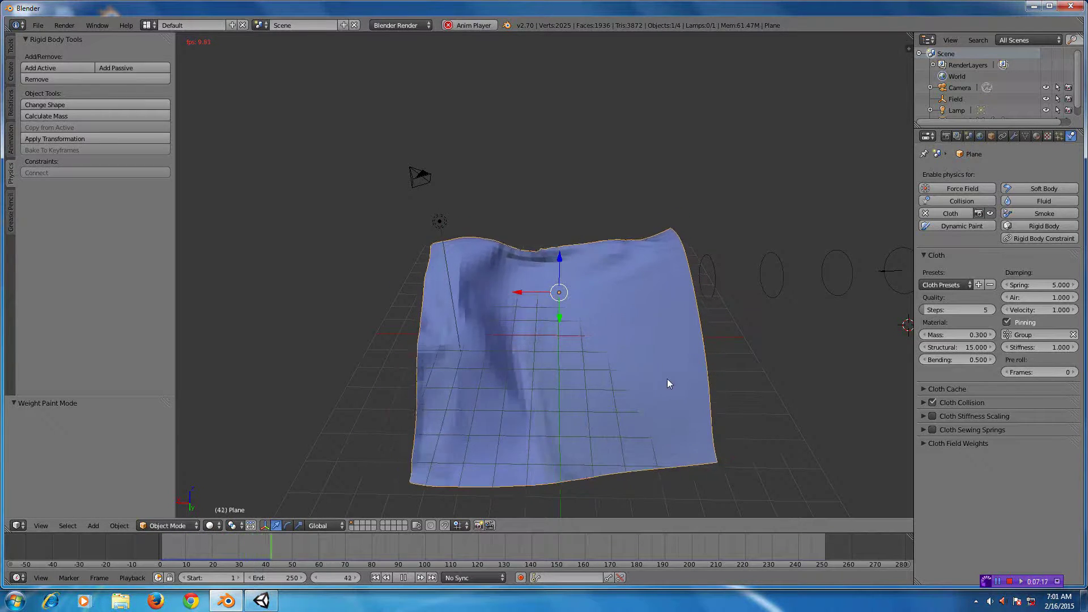
middle_click_drag(687, 389, 675, 348)
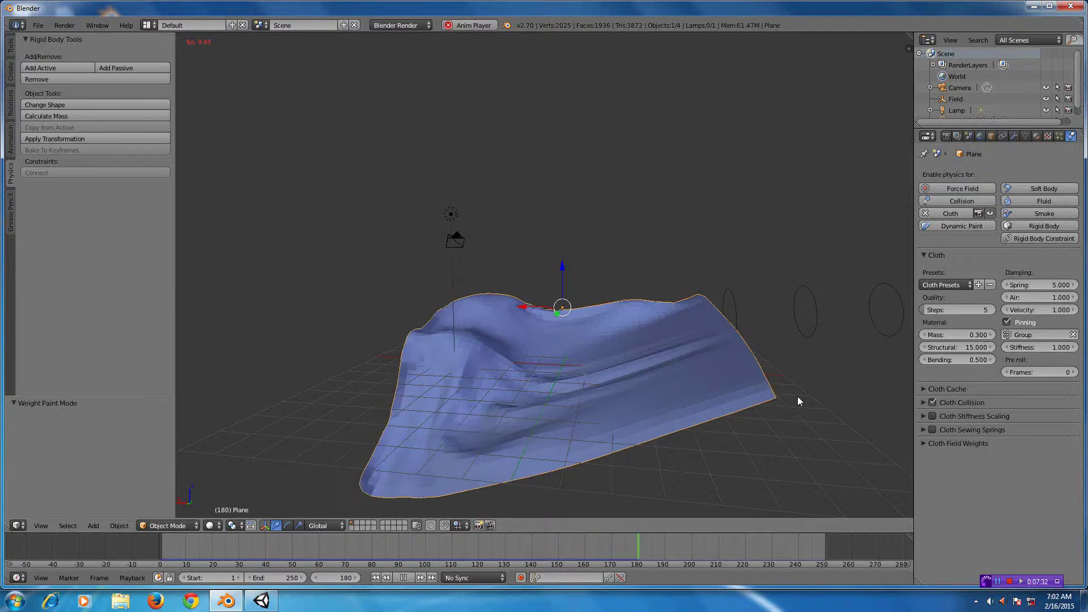
middle_click_drag(530, 414, 477, 437)
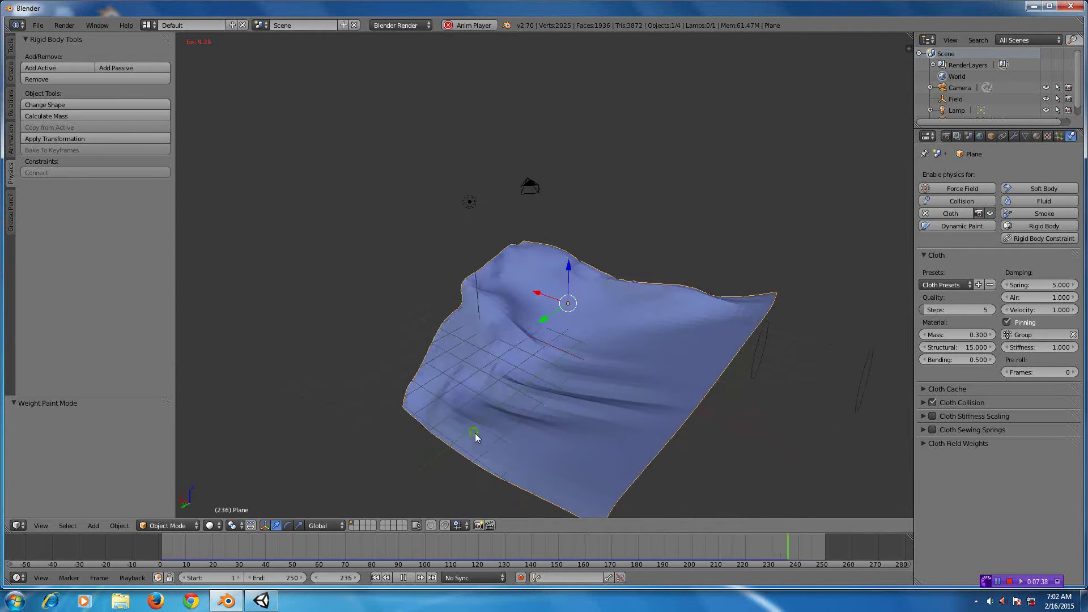